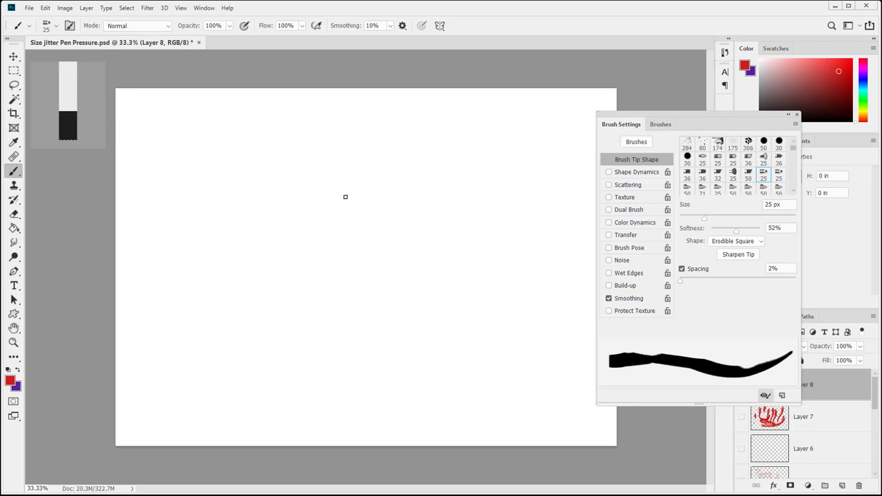
# Set the Erodible Square brush tip to size 32 px, spacing 16% and softness 0%.
pyautogui.click(730, 241)
pyautogui.click(730, 243)
pyautogui.moveTo(736, 234)
pyautogui.mouseDown()
pyautogui.moveTo(709, 232)
pyautogui.moveTo(787, 233)
pyautogui.moveTo(738, 233)
pyautogui.moveTo(715, 222)
pyautogui.mouseUp()
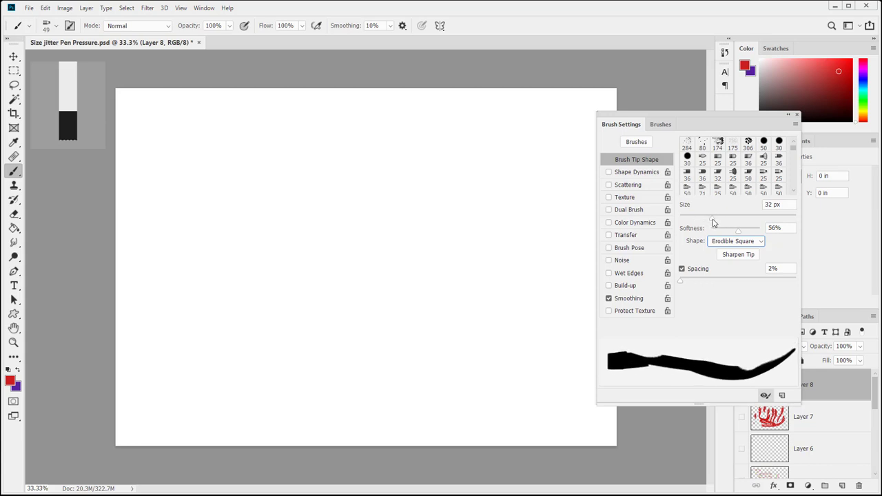
pyautogui.moveTo(684, 283)
pyautogui.mouseDown()
pyautogui.moveTo(734, 282)
pyautogui.moveTo(690, 285)
pyautogui.mouseUp()
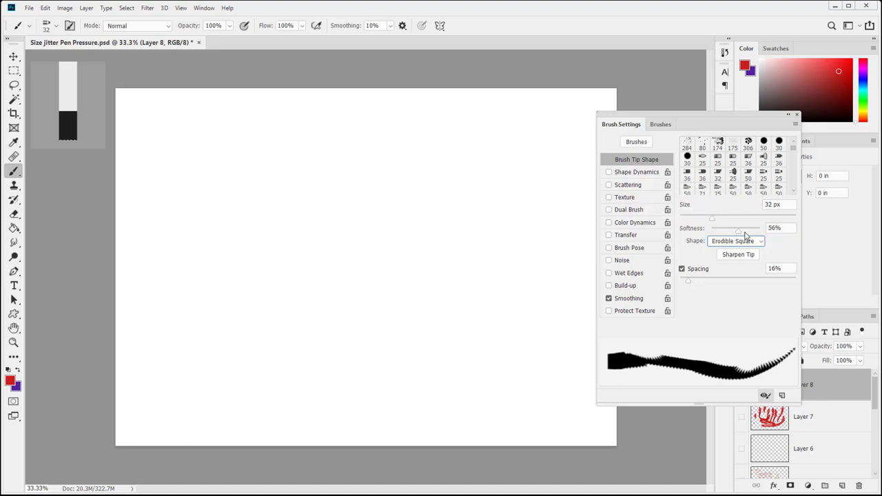
pyautogui.moveTo(738, 231); pyautogui.dragTo(687, 234)
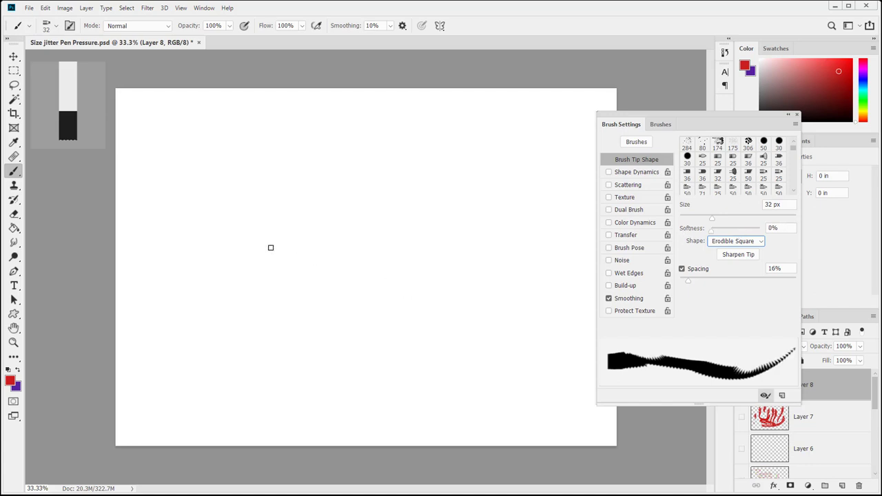
# Paint several winding red test strokes across the upper and middle canvas with the brush.
pyautogui.moveTo(240, 241)
pyautogui.mouseDown()
pyautogui.moveTo(300, 247)
pyautogui.moveTo(426, 228)
pyautogui.moveTo(224, 330)
pyautogui.mouseUp()
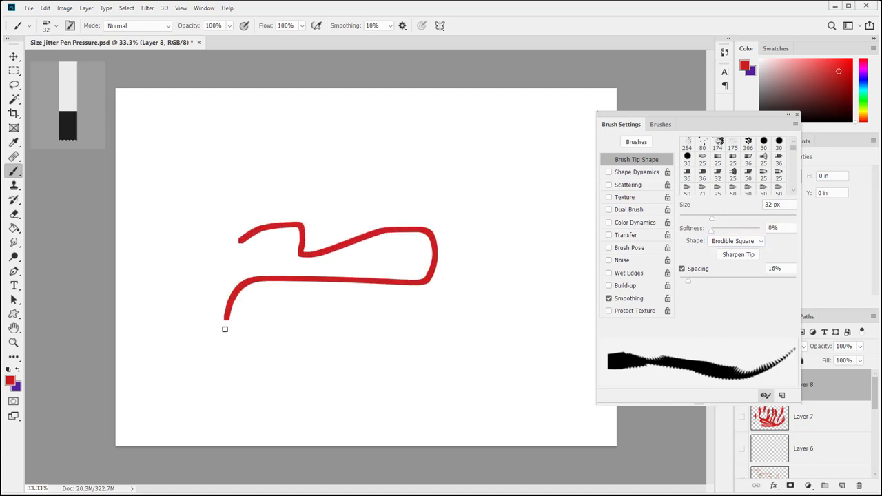
pyautogui.moveTo(239, 190)
pyautogui.mouseDown()
pyautogui.moveTo(278, 179)
pyautogui.moveTo(463, 166)
pyautogui.mouseUp()
pyautogui.moveTo(480, 199); pyautogui.dragTo(507, 198)
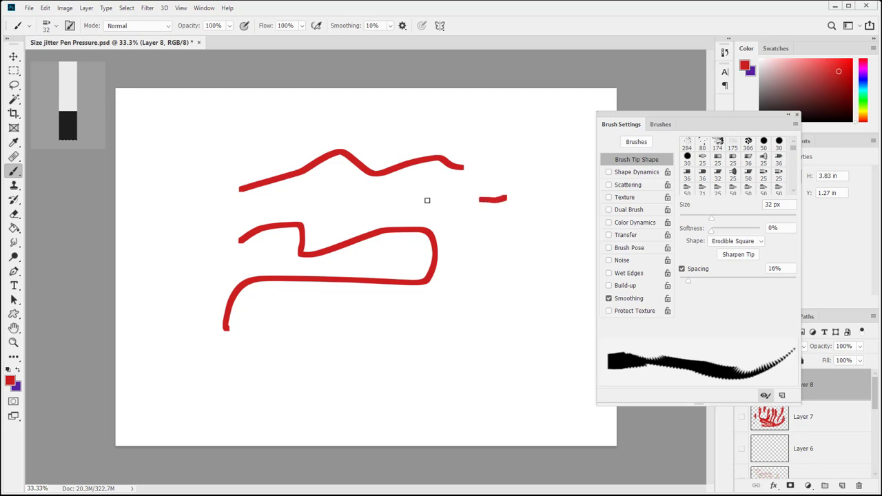
pyautogui.moveTo(427, 200); pyautogui.dragTo(376, 204)
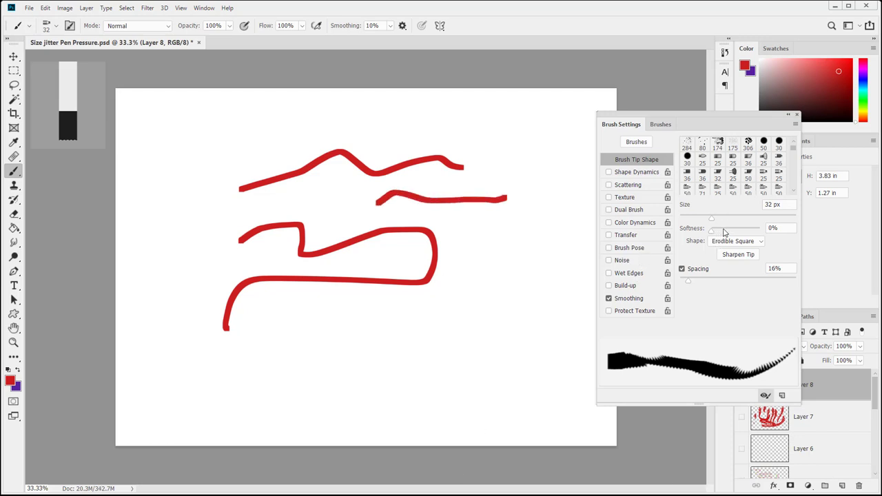
# Raise the brush tip's softness to 100% and paint more test strokes around the existing ones.
pyautogui.moveTo(723, 234); pyautogui.dragTo(759, 231)
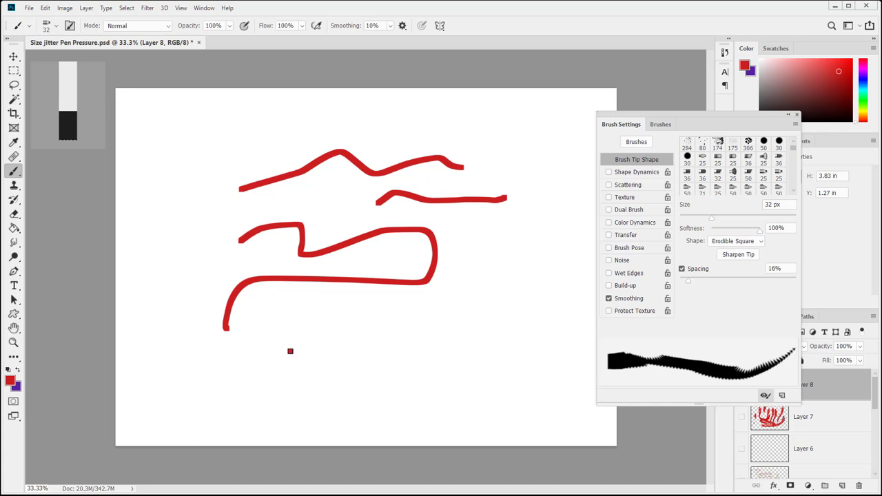
pyautogui.moveTo(289, 351)
pyautogui.mouseDown()
pyautogui.moveTo(377, 351)
pyautogui.moveTo(529, 271)
pyautogui.moveTo(427, 333)
pyautogui.moveTo(404, 337)
pyautogui.mouseUp()
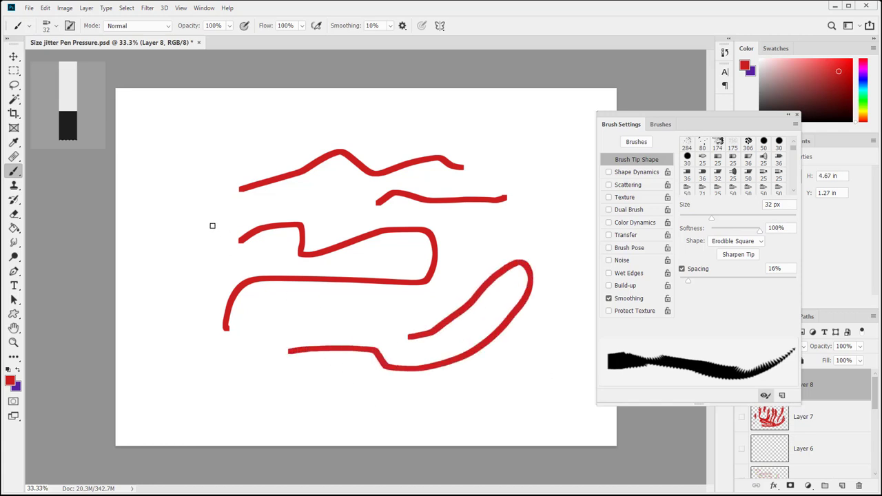
pyautogui.moveTo(210, 225)
pyautogui.mouseDown()
pyautogui.moveTo(210, 274)
pyautogui.moveTo(338, 274)
pyautogui.moveTo(369, 263)
pyautogui.mouseUp()
pyautogui.moveTo(355, 206); pyautogui.dragTo(199, 206)
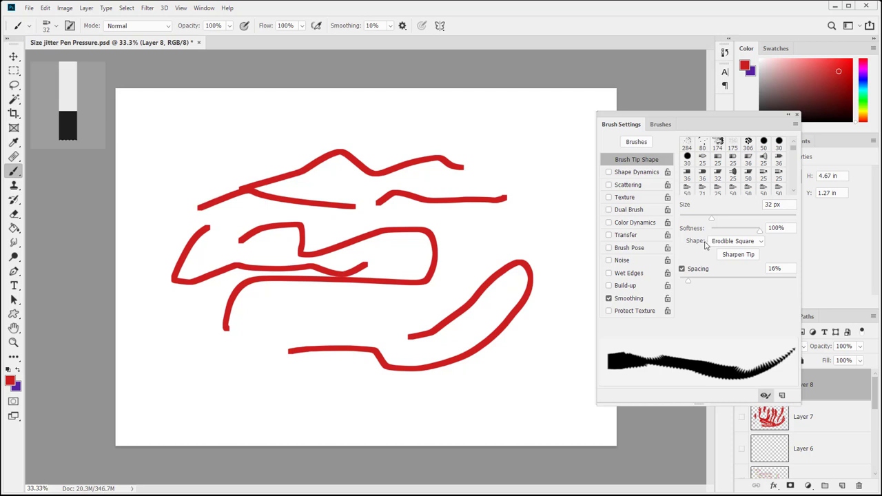
# Enable Brush Pose with Tilt X 23% and paint strokes near the canvas's upper edge at Tilt Y 1% and -35%.
pyautogui.click(638, 250)
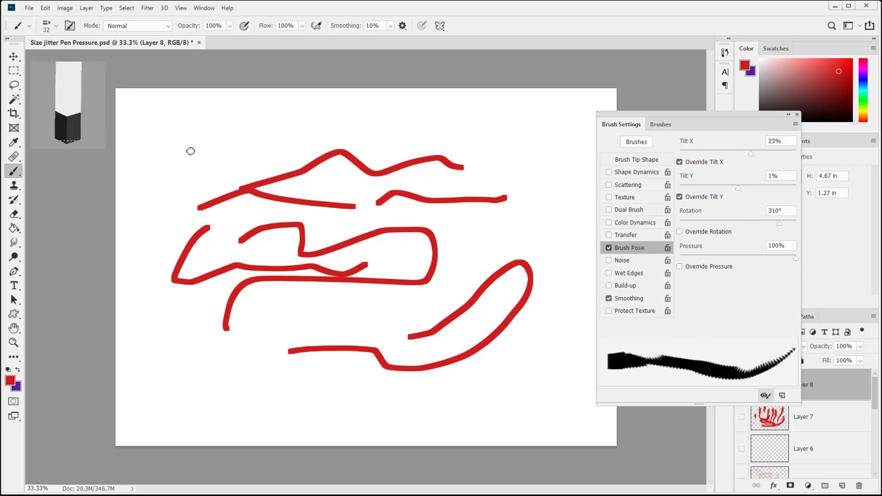
pyautogui.moveTo(172, 147); pyautogui.dragTo(255, 139)
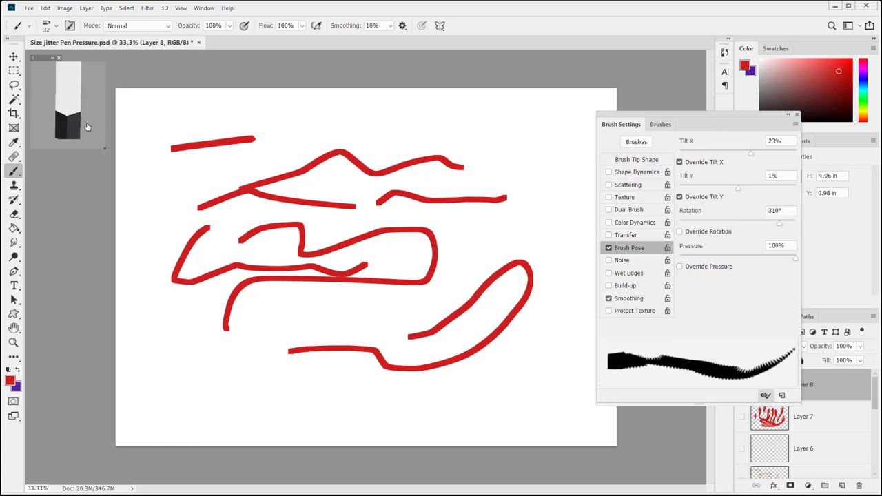
pyautogui.moveTo(172, 185); pyautogui.dragTo(332, 147)
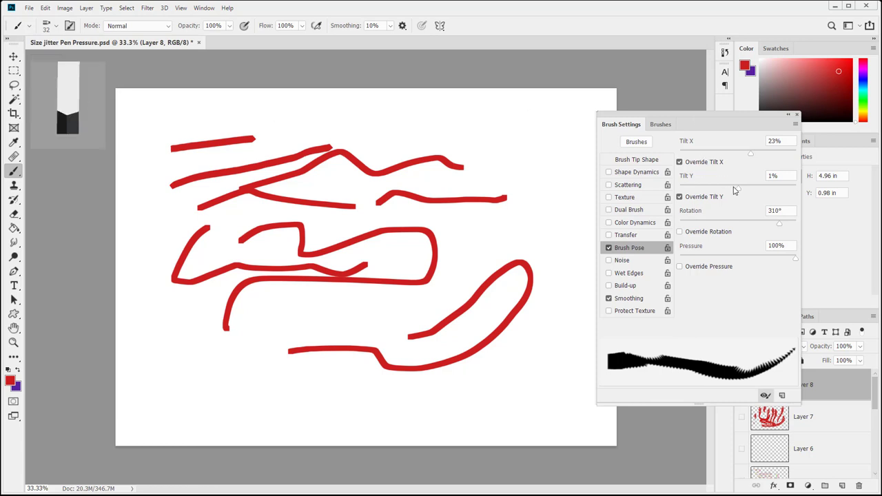
pyautogui.moveTo(736, 190); pyautogui.dragTo(717, 192)
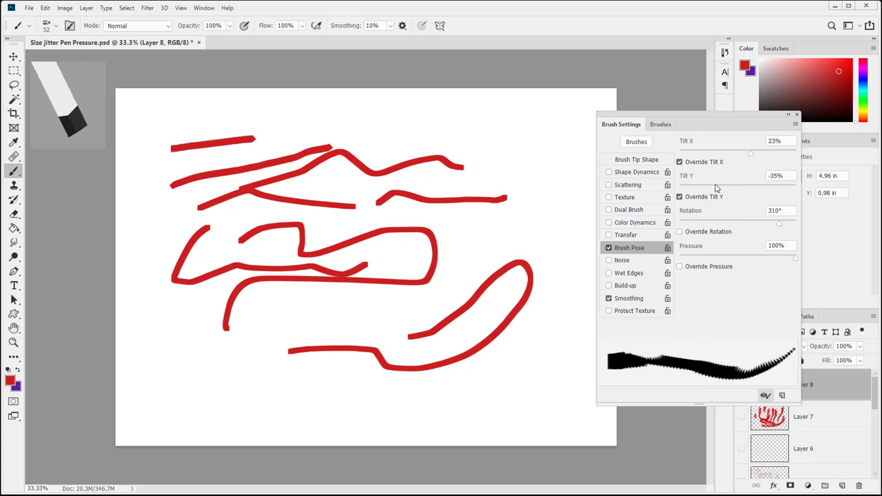
pyautogui.moveTo(206, 122); pyautogui.dragTo(464, 113)
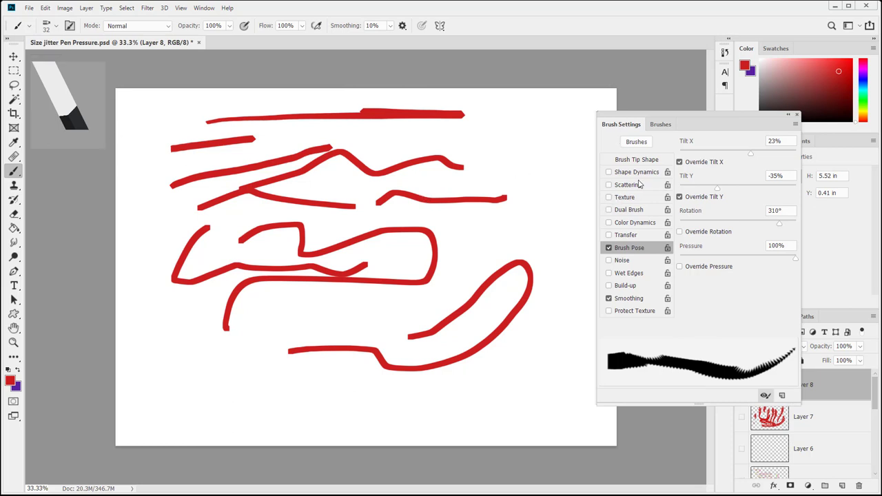
# Set the brush tip's softness to 0% and paint a long stroke across the upper canvas that curves down on the right.
pyautogui.click(629, 162)
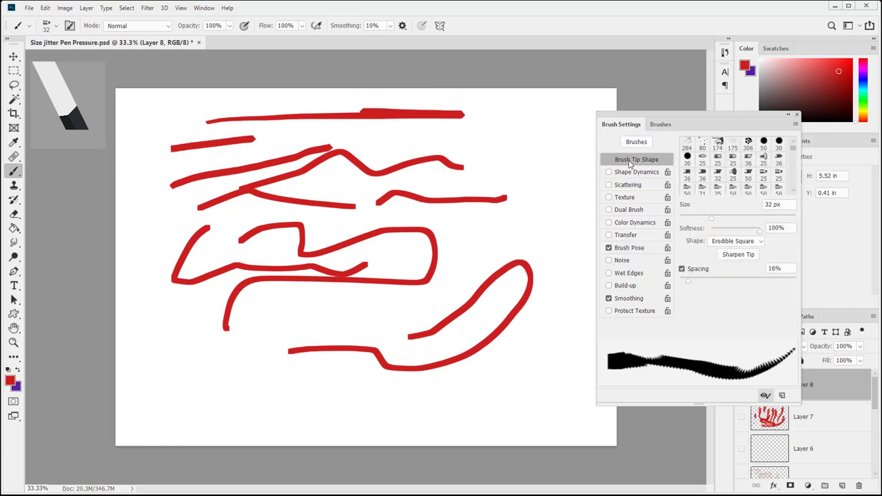
pyautogui.moveTo(728, 235); pyautogui.dragTo(695, 234)
pyautogui.moveTo(125, 199)
pyautogui.mouseDown()
pyautogui.moveTo(180, 169)
pyautogui.moveTo(217, 166)
pyautogui.moveTo(243, 143)
pyautogui.moveTo(489, 143)
pyautogui.moveTo(527, 188)
pyautogui.moveTo(503, 244)
pyautogui.moveTo(471, 241)
pyautogui.mouseUp()
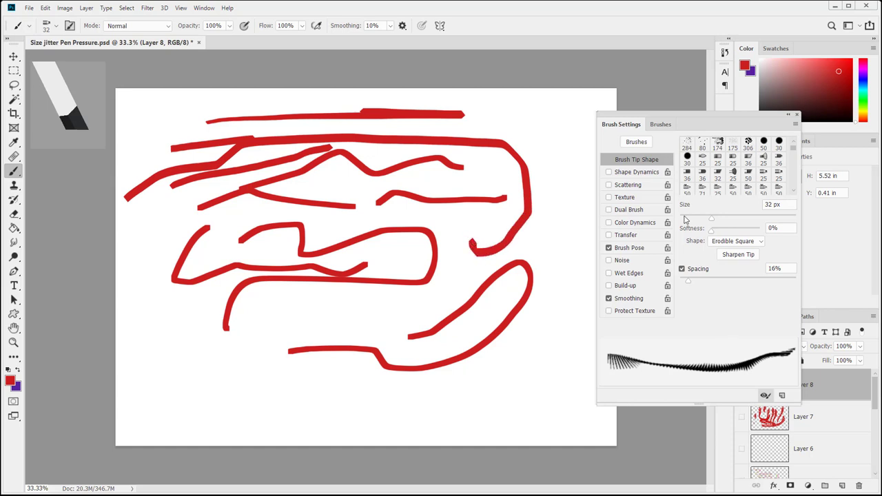
# Set the brush pose's Tilt Y to 13% and paint thin test lines in the lower-left area of the canvas.
pyautogui.click(636, 248)
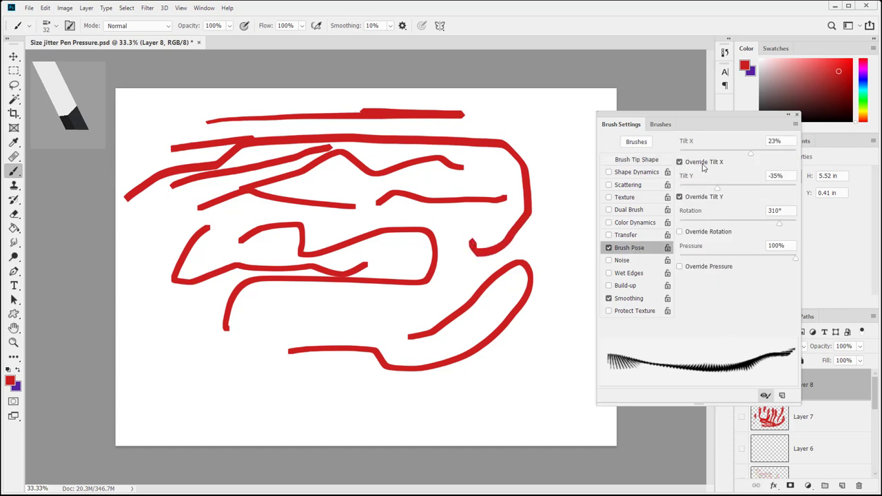
pyautogui.moveTo(717, 192); pyautogui.dragTo(744, 192)
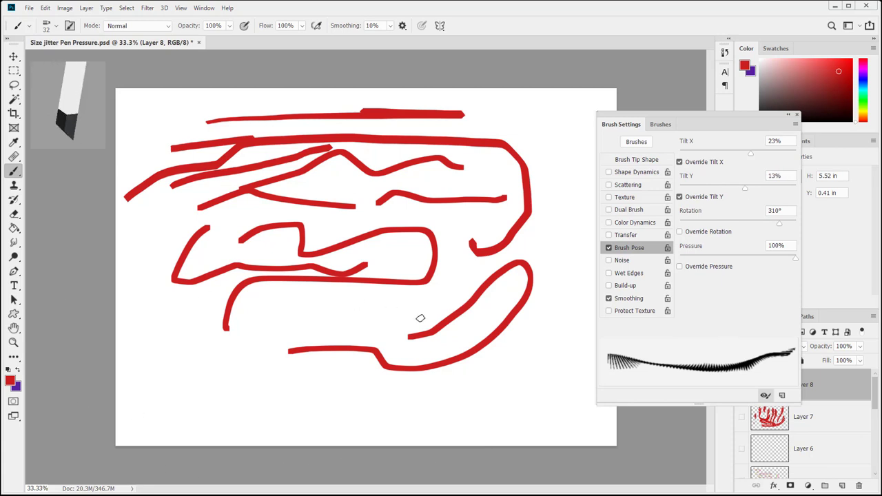
pyautogui.moveTo(143, 395); pyautogui.dragTo(286, 396)
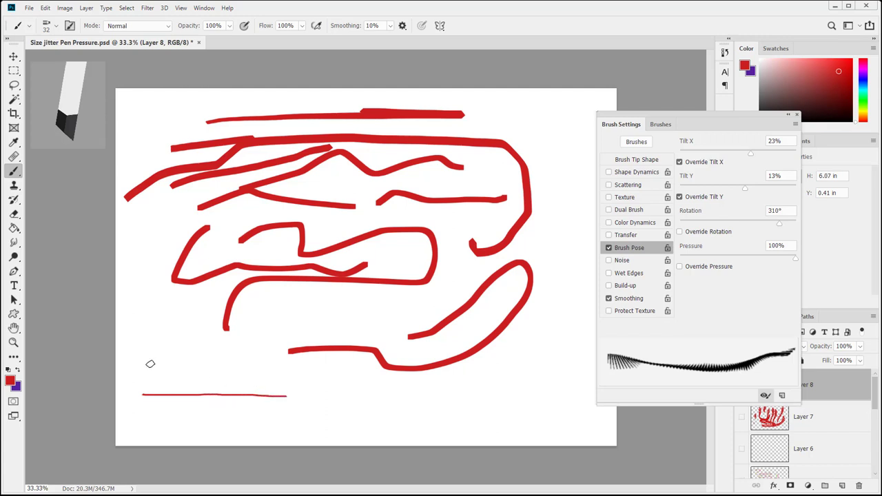
pyautogui.moveTo(145, 360); pyautogui.dragTo(240, 368)
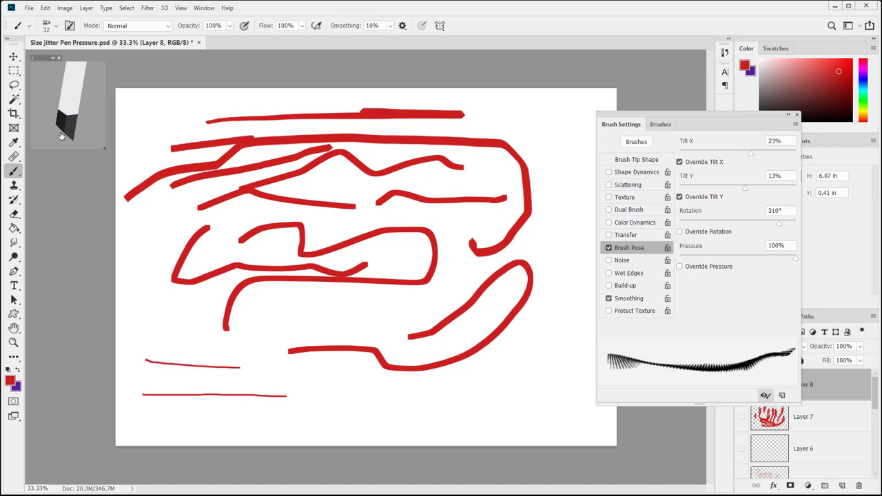
pyautogui.click(135, 275)
pyautogui.click(127, 316)
pyautogui.moveTo(133, 318)
pyautogui.mouseDown()
pyautogui.moveTo(202, 325)
pyautogui.moveTo(170, 339)
pyautogui.moveTo(246, 343)
pyautogui.moveTo(213, 353)
pyautogui.moveTo(240, 357)
pyautogui.moveTo(272, 322)
pyautogui.mouseUp()
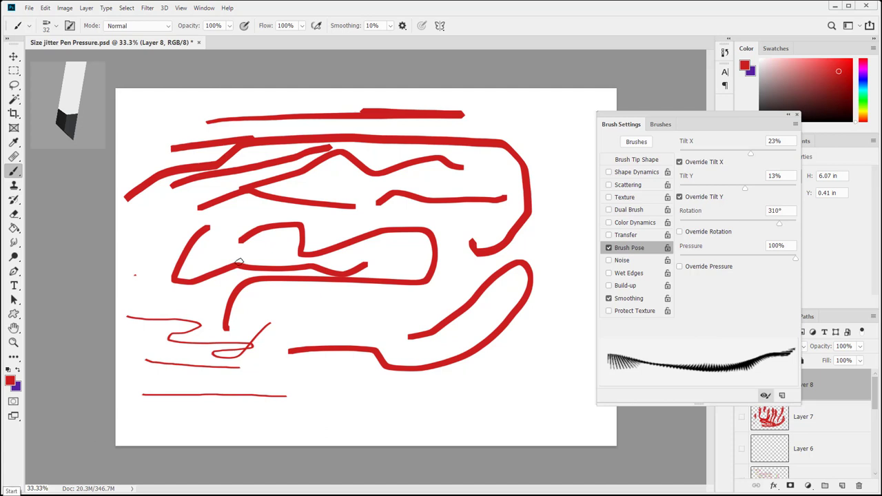
# Turn off Brush Pose and paint long winding strokes of varying width across the canvas and along its right side.
pyautogui.click(609, 248)
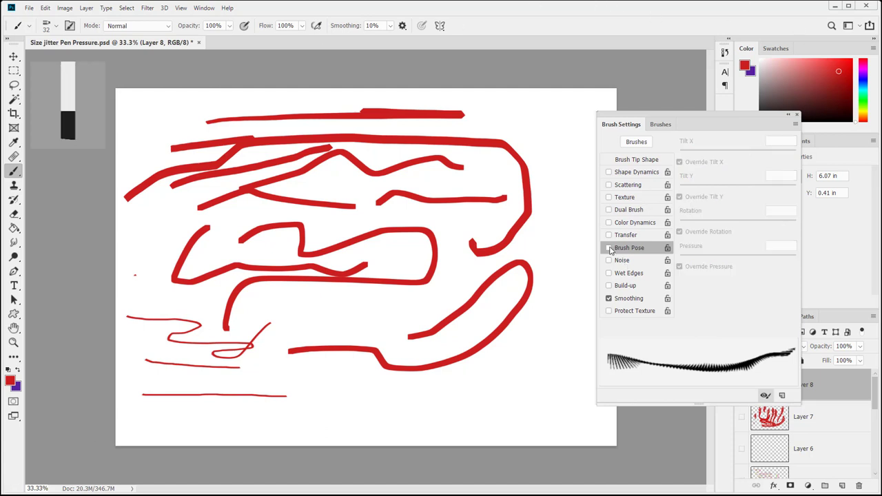
pyautogui.click(75, 125)
pyautogui.click(73, 108)
pyautogui.click(73, 108)
pyautogui.moveTo(146, 242)
pyautogui.mouseDown()
pyautogui.moveTo(182, 219)
pyautogui.moveTo(160, 295)
pyautogui.moveTo(204, 324)
pyautogui.moveTo(253, 324)
pyautogui.moveTo(304, 299)
pyautogui.moveTo(371, 320)
pyautogui.moveTo(426, 298)
pyautogui.moveTo(417, 309)
pyautogui.moveTo(442, 306)
pyautogui.moveTo(558, 214)
pyautogui.moveTo(563, 165)
pyautogui.moveTo(556, 141)
pyautogui.moveTo(543, 119)
pyautogui.moveTo(519, 123)
pyautogui.moveTo(518, 102)
pyautogui.moveTo(554, 114)
pyautogui.moveTo(566, 132)
pyautogui.moveTo(572, 217)
pyautogui.mouseUp()
pyautogui.moveTo(572, 315)
pyautogui.mouseDown()
pyautogui.moveTo(511, 377)
pyautogui.moveTo(479, 389)
pyautogui.moveTo(349, 412)
pyautogui.moveTo(300, 404)
pyautogui.moveTo(310, 377)
pyautogui.moveTo(337, 370)
pyautogui.moveTo(398, 393)
pyautogui.moveTo(509, 359)
pyautogui.moveTo(563, 247)
pyautogui.moveTo(550, 193)
pyautogui.moveTo(520, 192)
pyautogui.mouseUp()
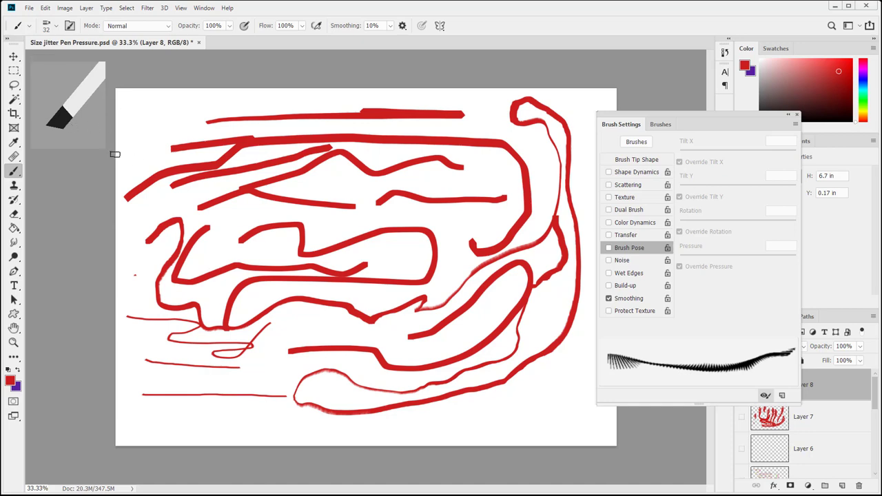
# Save the current brush as a new preset named "Angled Eroadedd brush".
pyautogui.click(782, 396)
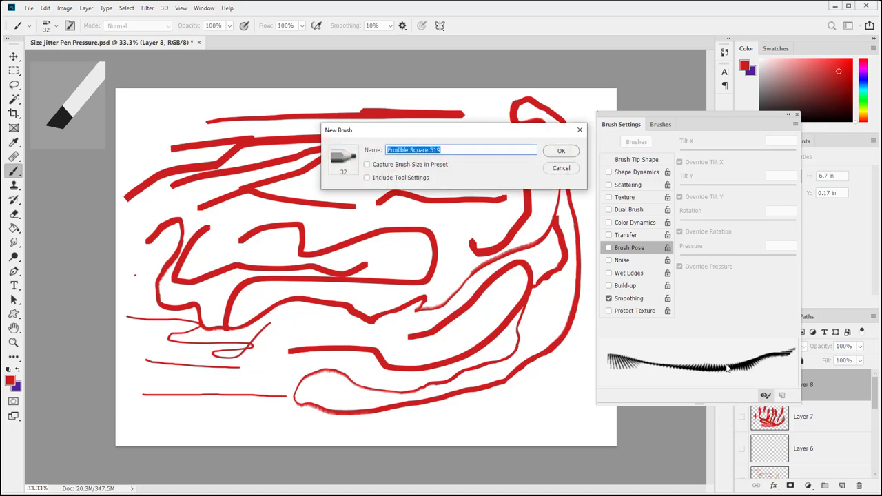
pyautogui.write('Angled Eroadedd brush')
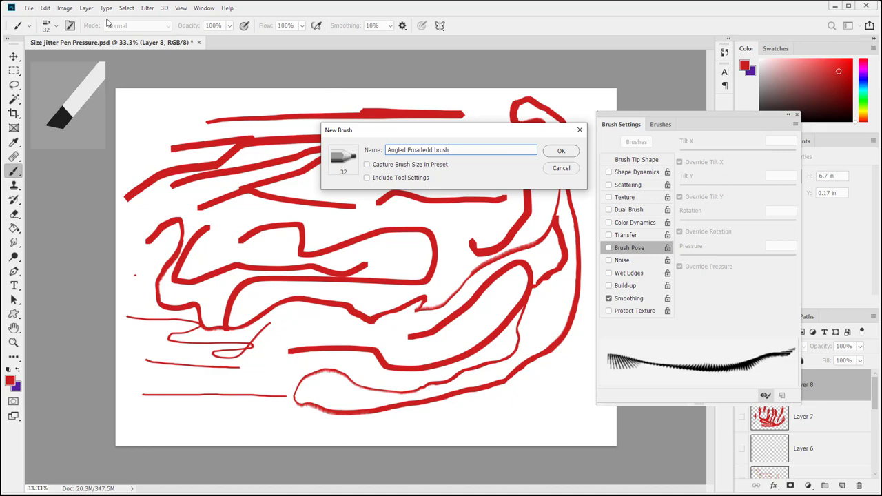
pyautogui.click(561, 151)
# Paint a test stroke with the Texture Brush 1 preset, and reselect the saved Angled Eroadedd brush.
pyautogui.click(662, 124)
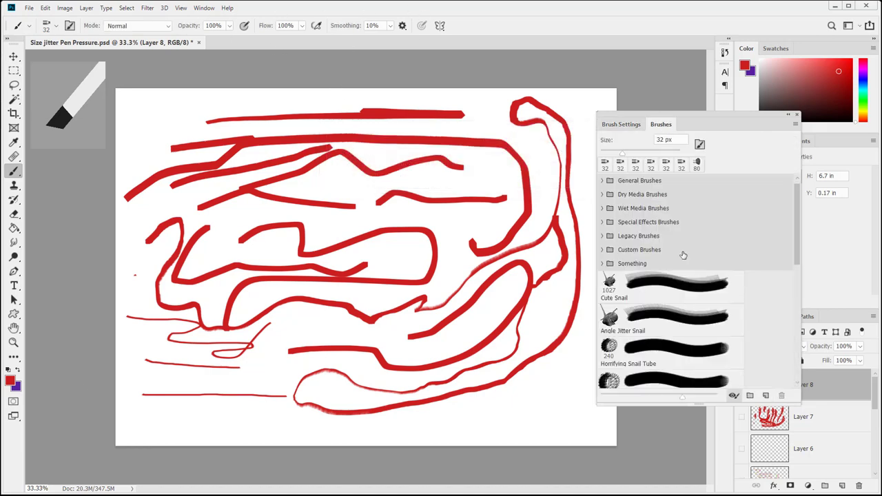
pyautogui.scroll(-10, 682, 255)
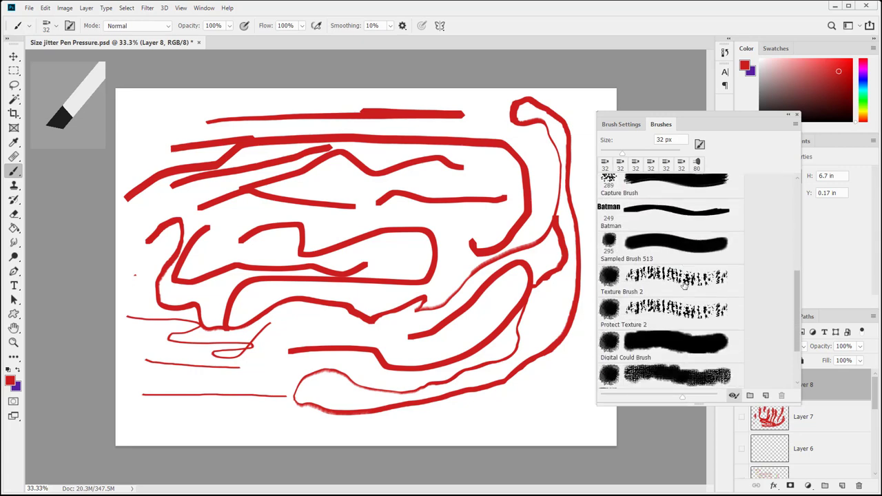
pyautogui.scroll(-3, 684, 286)
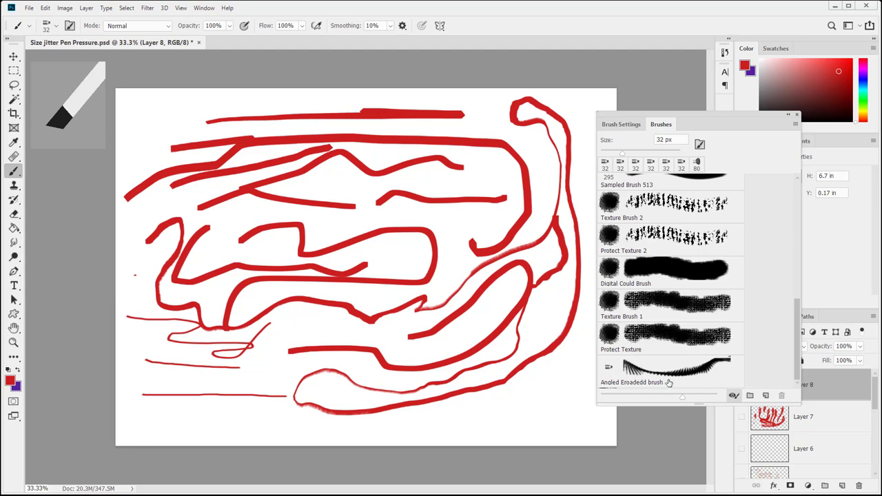
pyautogui.click(658, 310)
pyautogui.moveTo(203, 314)
pyautogui.mouseDown()
pyautogui.moveTo(257, 342)
pyautogui.moveTo(362, 362)
pyautogui.moveTo(421, 404)
pyautogui.moveTo(465, 375)
pyautogui.mouseUp()
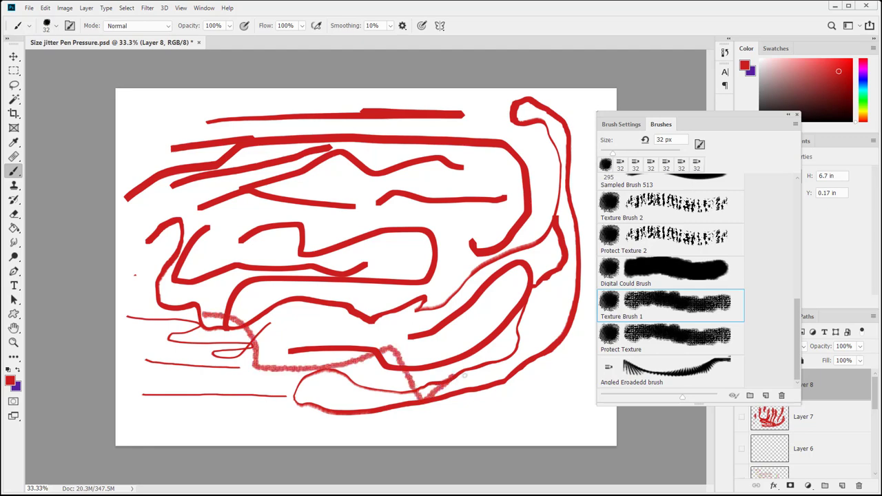
pyautogui.click(657, 382)
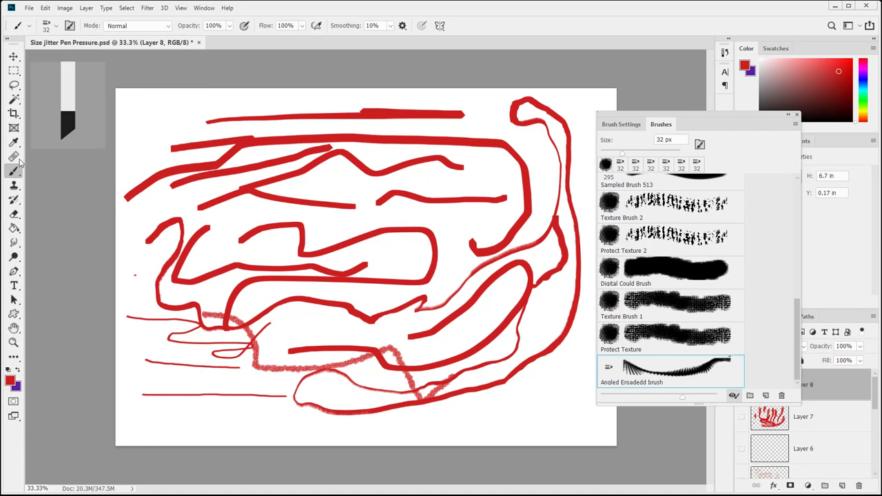
# Set the softness of the Angled Eroadedd brush tip to 78%.
pyautogui.click(616, 124)
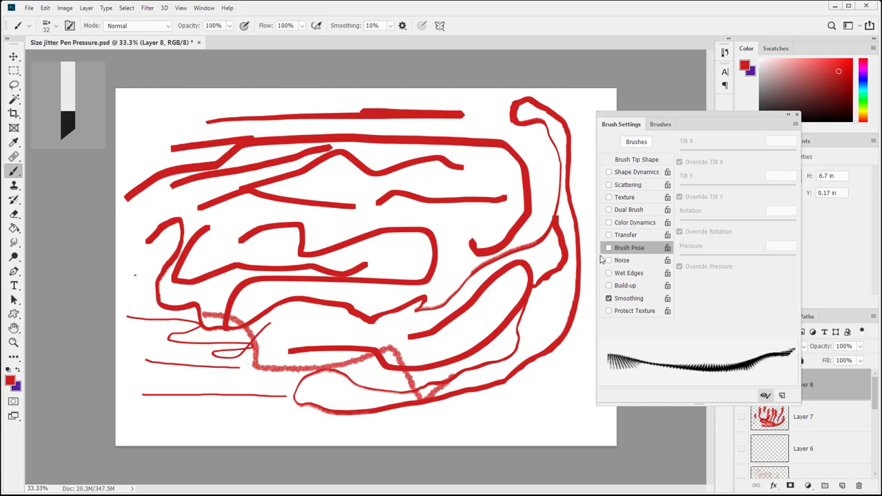
pyautogui.click(635, 162)
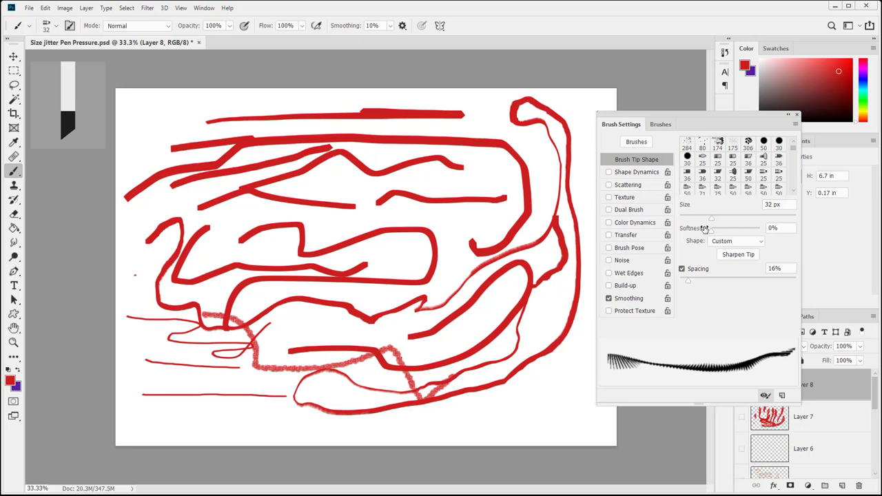
pyautogui.moveTo(712, 235); pyautogui.dragTo(750, 236)
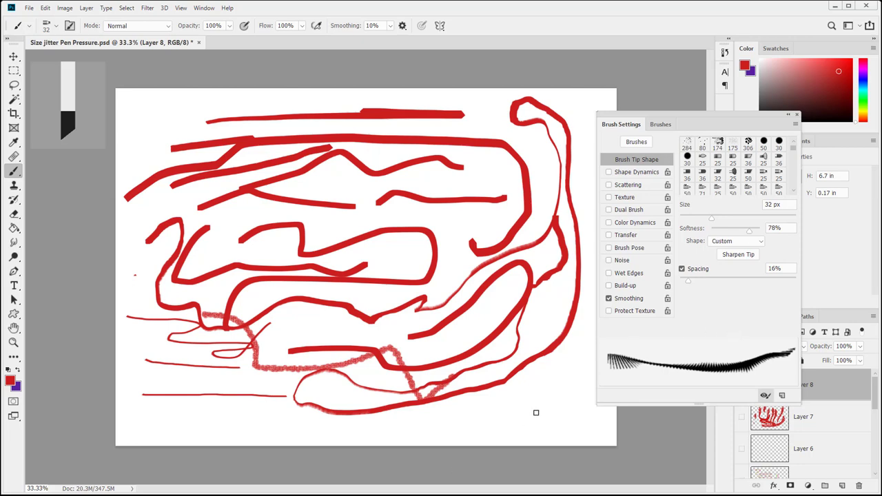
# Paint horizontal test strokes along the canvas's lower edge and sharpen the worn brush tip.
pyautogui.moveTo(535, 412)
pyautogui.mouseDown()
pyautogui.moveTo(471, 417)
pyautogui.moveTo(528, 403)
pyautogui.moveTo(448, 410)
pyautogui.moveTo(445, 421)
pyautogui.moveTo(272, 425)
pyautogui.mouseUp()
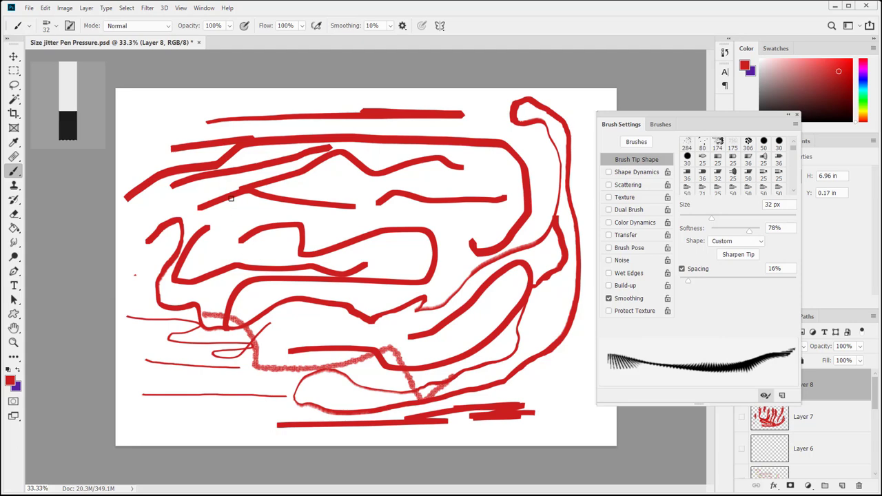
pyautogui.click(732, 255)
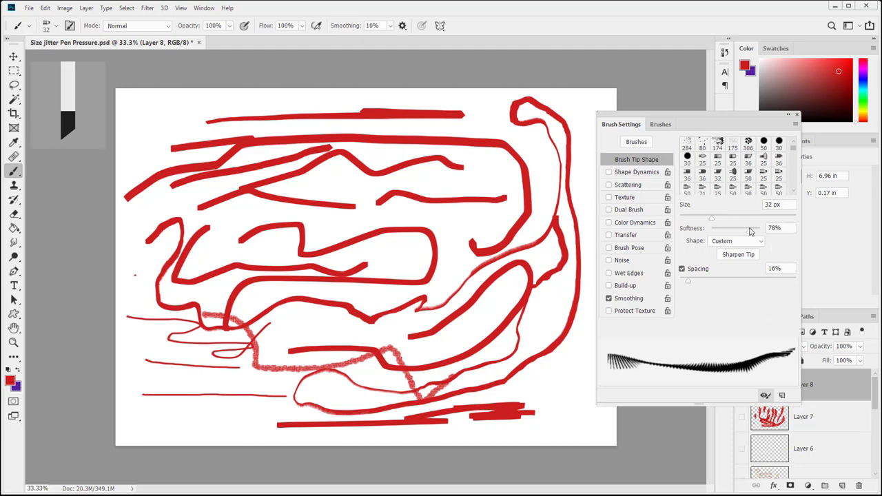
# Set the brush tip's softness to 68% and paint a test stroke across the upper middle of the canvas.
pyautogui.moveTo(749, 230); pyautogui.dragTo(744, 230)
pyautogui.click(733, 242)
pyautogui.click(733, 242)
pyautogui.moveTo(319, 216); pyautogui.dragTo(460, 233)
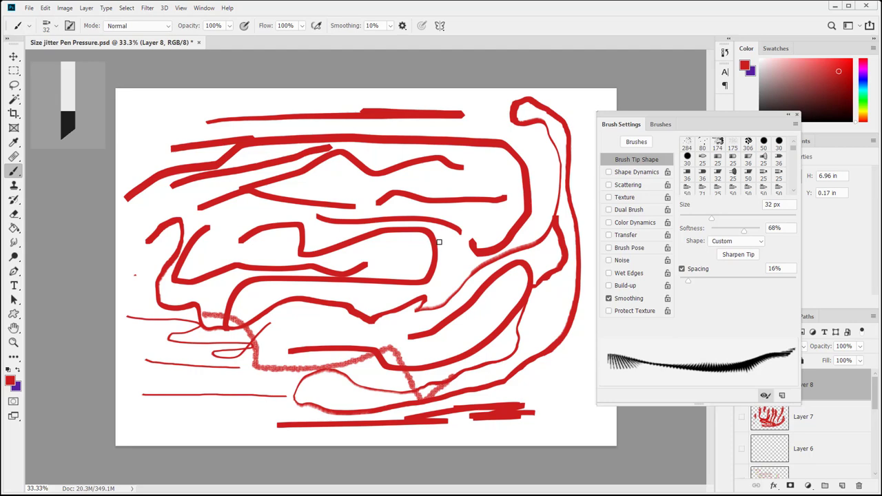
# Set the brush tip shape to Erodible Flat and paint two curved test strokes in the canvas's left half.
pyautogui.click(718, 246)
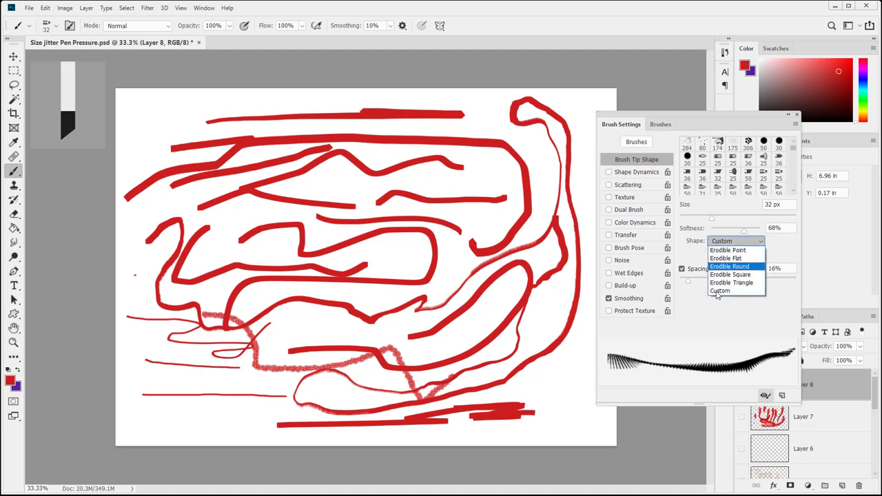
pyautogui.click(726, 258)
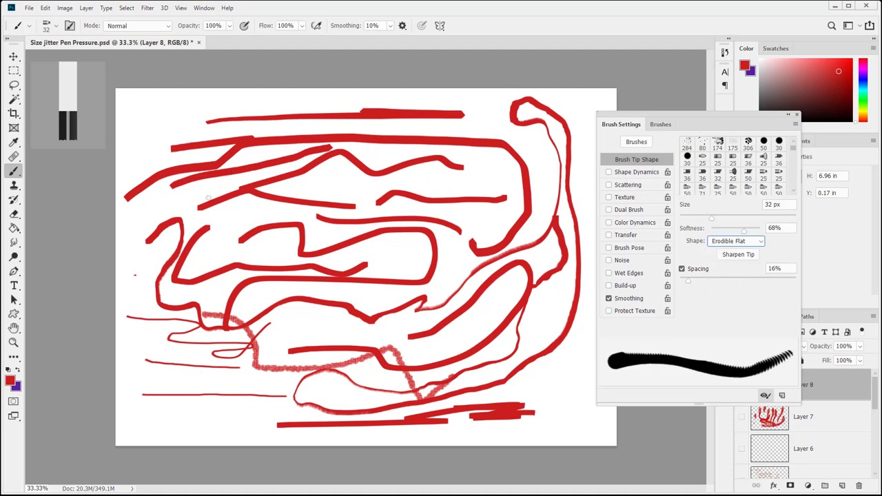
pyautogui.moveTo(173, 219)
pyautogui.mouseDown()
pyautogui.moveTo(199, 213)
pyautogui.moveTo(234, 247)
pyautogui.moveTo(214, 255)
pyautogui.mouseUp()
pyautogui.moveTo(228, 223)
pyautogui.mouseDown()
pyautogui.moveTo(272, 214)
pyautogui.moveTo(326, 228)
pyautogui.mouseUp()
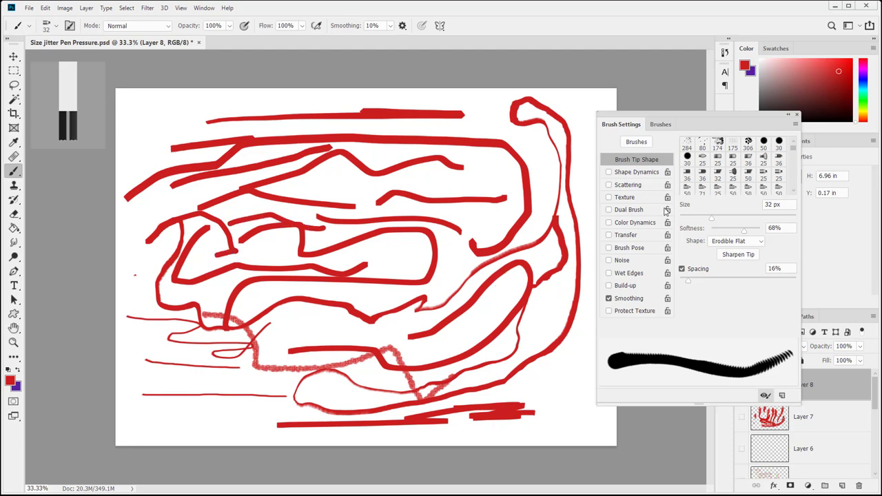
# Enable Brush Pose and paint a test stroke in the canvas's upper-right area.
pyautogui.click(608, 248)
pyautogui.moveTo(414, 193); pyautogui.dragTo(510, 181)
pyautogui.click(644, 161)
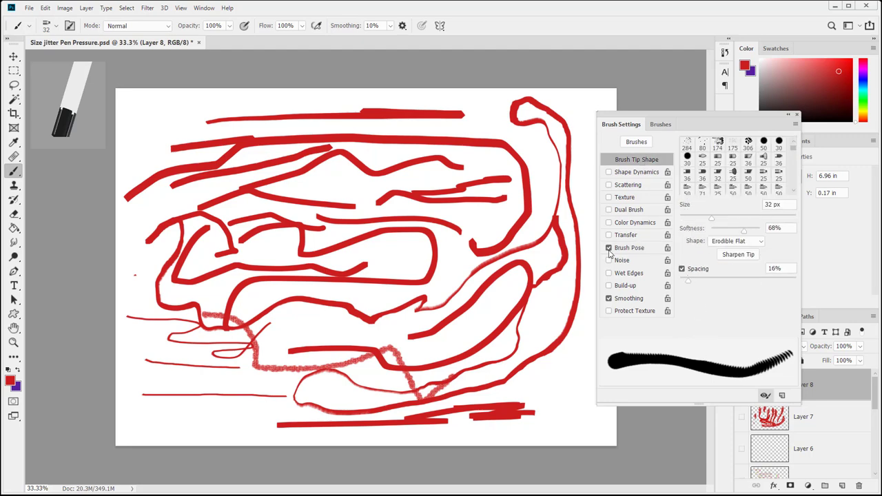
# Turn off Brush Pose and save the brush as a new preset named "Erodible Flat 520".
pyautogui.click(609, 247)
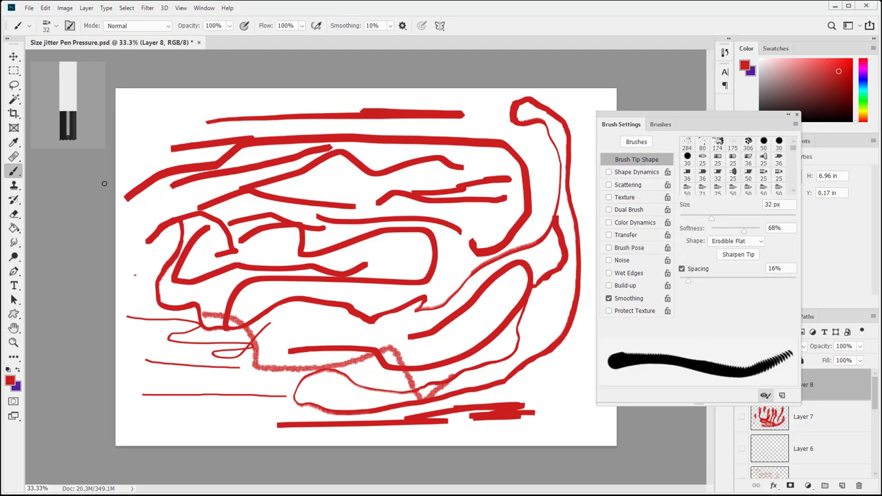
pyautogui.click(783, 397)
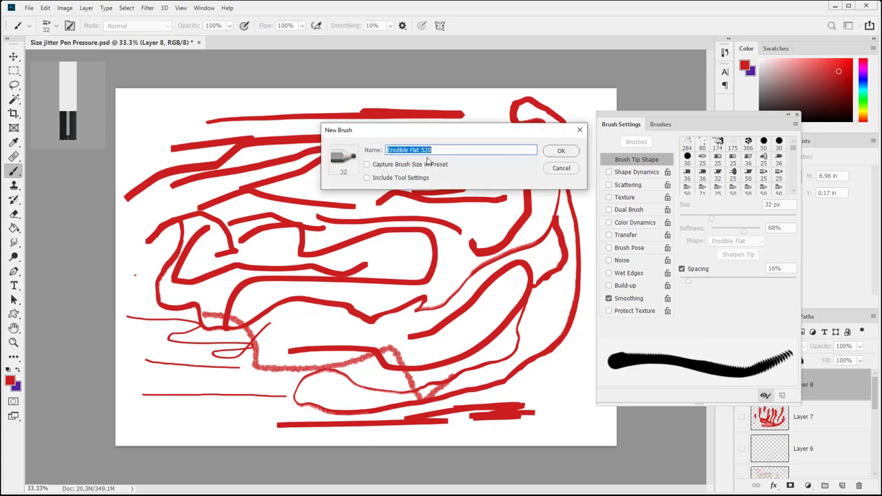
pyautogui.click(561, 150)
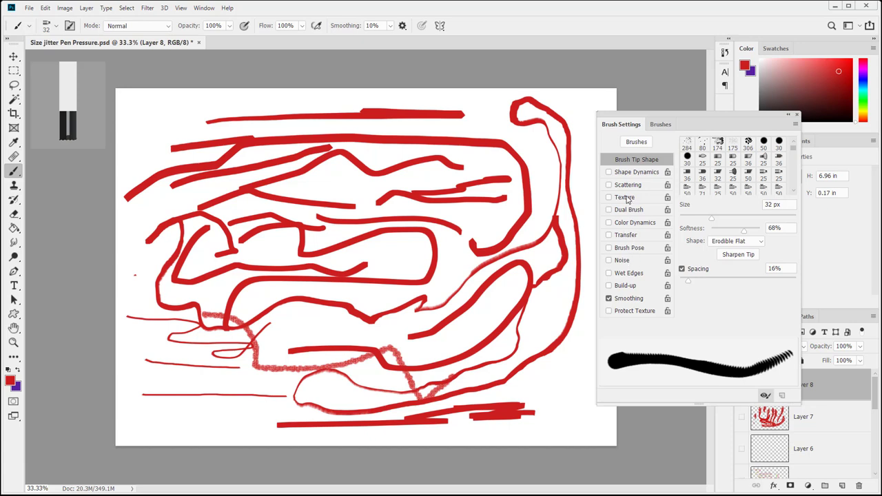
# Try Brush Pose on the flat tip, reselect the saved Erodible Flat 520 preset, and cycle the views of the live tip preview.
pyautogui.click(629, 249)
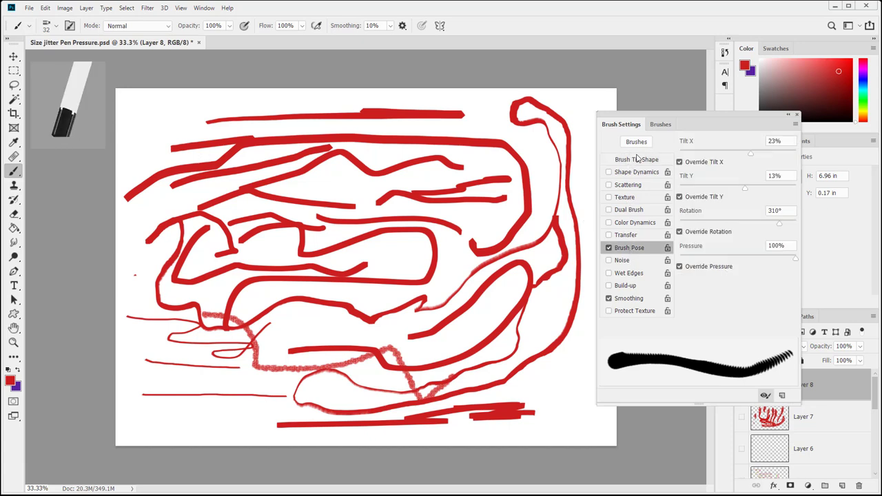
pyautogui.click(628, 162)
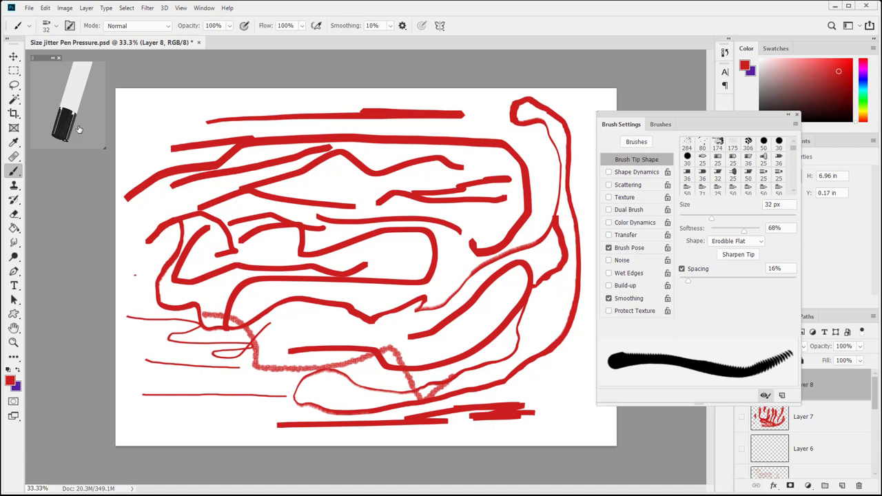
pyautogui.click(660, 129)
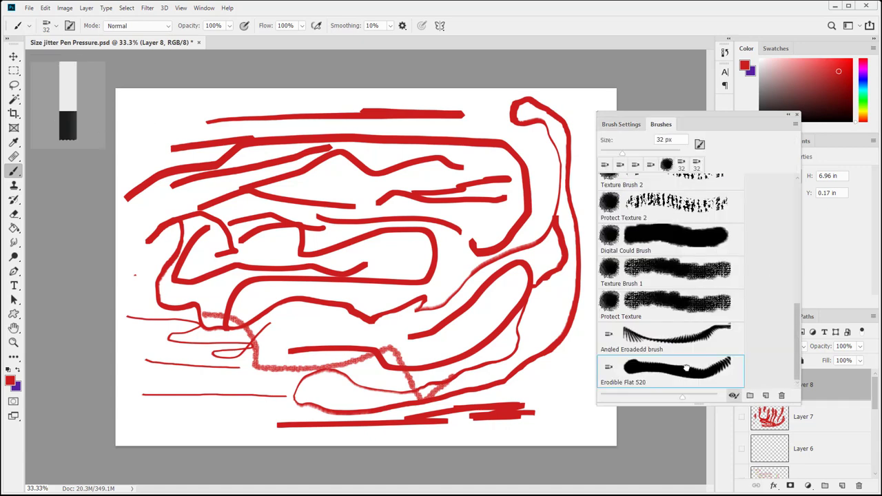
pyautogui.click(57, 125)
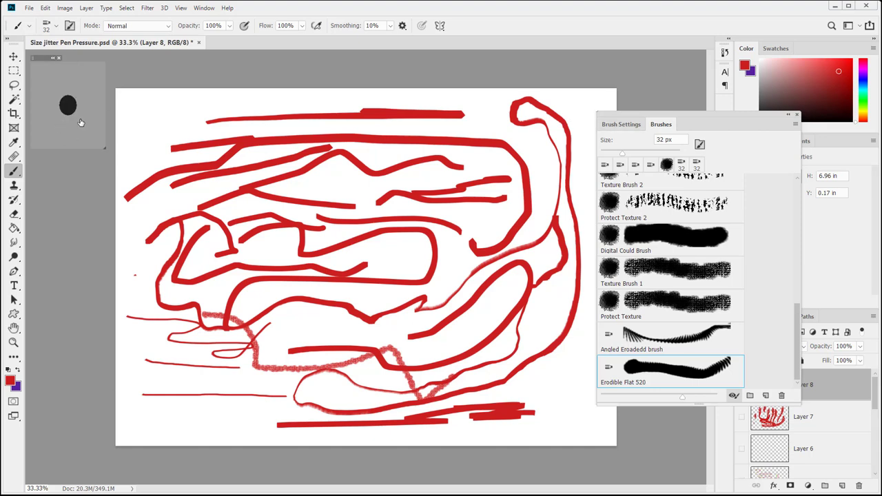
pyautogui.click(82, 122)
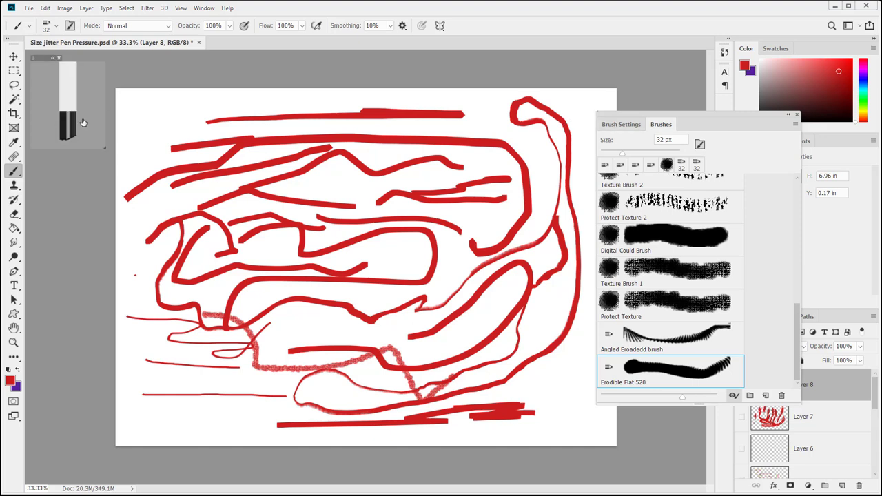
# Change the brush tip shape to Erodible Triangle.
pyautogui.click(618, 125)
pyautogui.click(621, 124)
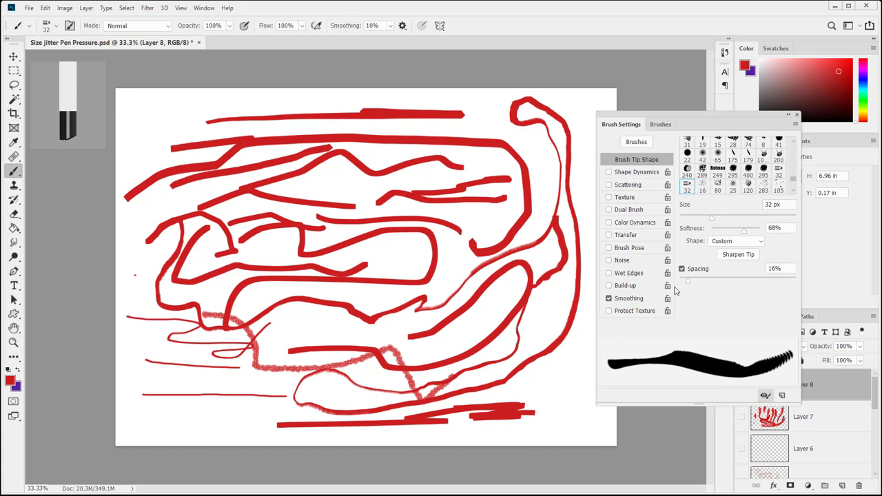
pyautogui.click(730, 242)
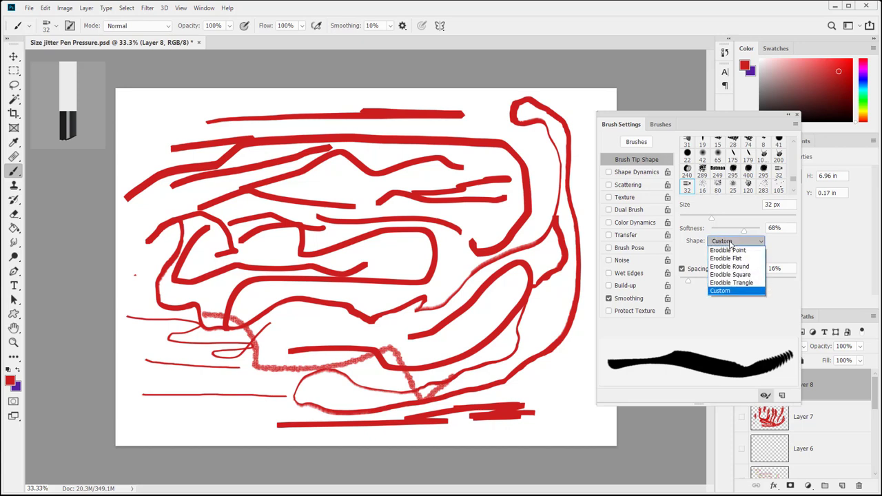
pyautogui.click(731, 283)
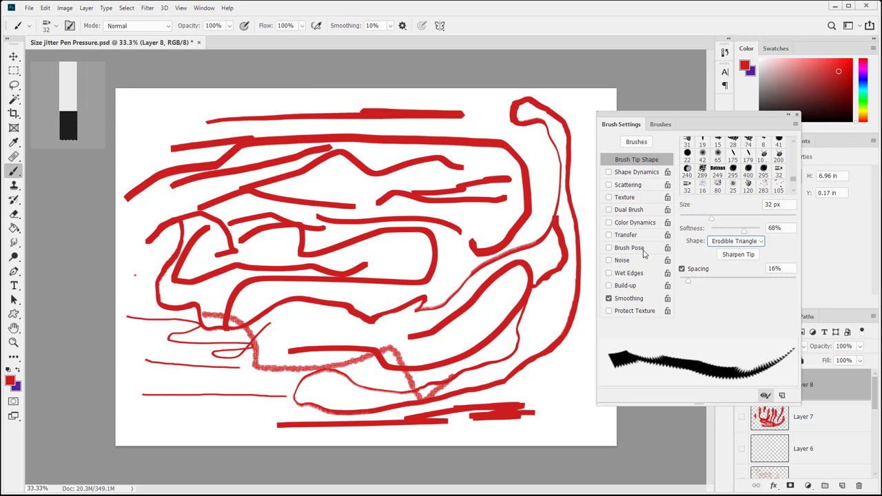
# Enable Brush Pose with Tilt X at -74% and paint zigzag test strokes along the canvas's upper edge.
pyautogui.click(608, 247)
pyautogui.moveTo(205, 112)
pyautogui.mouseDown()
pyautogui.moveTo(167, 122)
pyautogui.moveTo(200, 107)
pyautogui.moveTo(151, 107)
pyautogui.moveTo(173, 105)
pyautogui.moveTo(155, 136)
pyautogui.mouseUp()
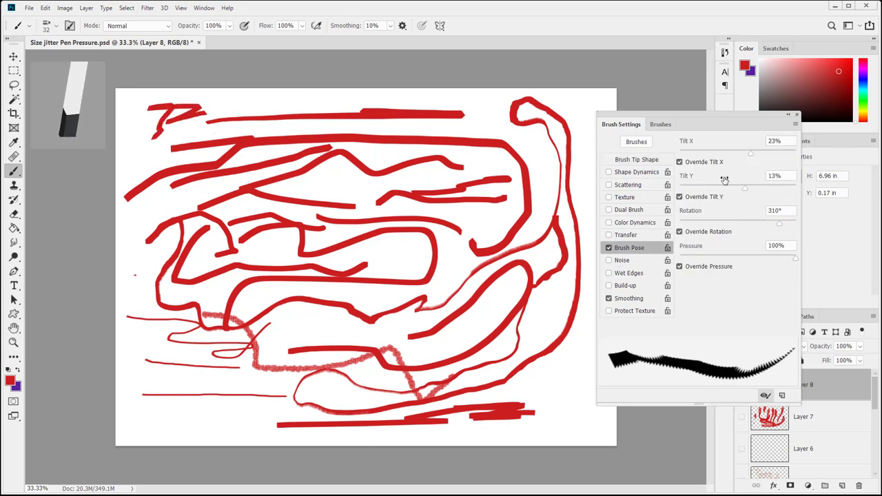
pyautogui.moveTo(750, 154); pyautogui.dragTo(696, 155)
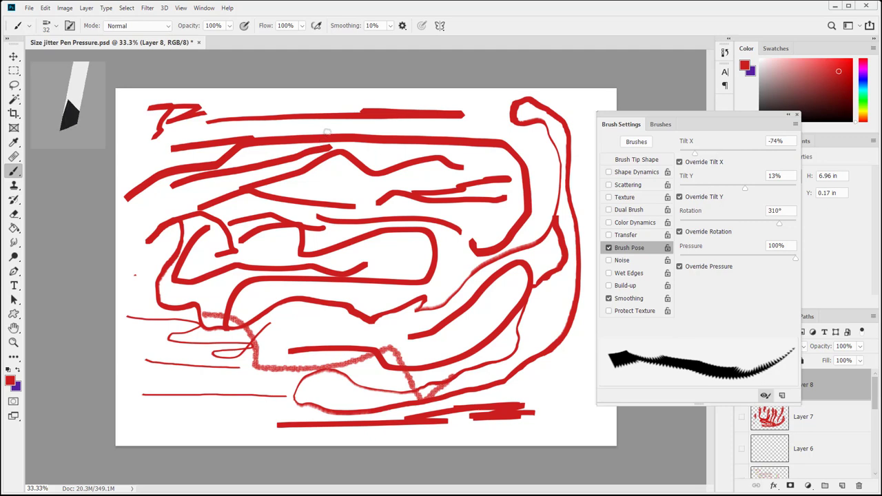
pyautogui.moveTo(222, 102)
pyautogui.mouseDown()
pyautogui.moveTo(294, 106)
pyautogui.moveTo(289, 100)
pyautogui.moveTo(369, 97)
pyautogui.mouseUp()
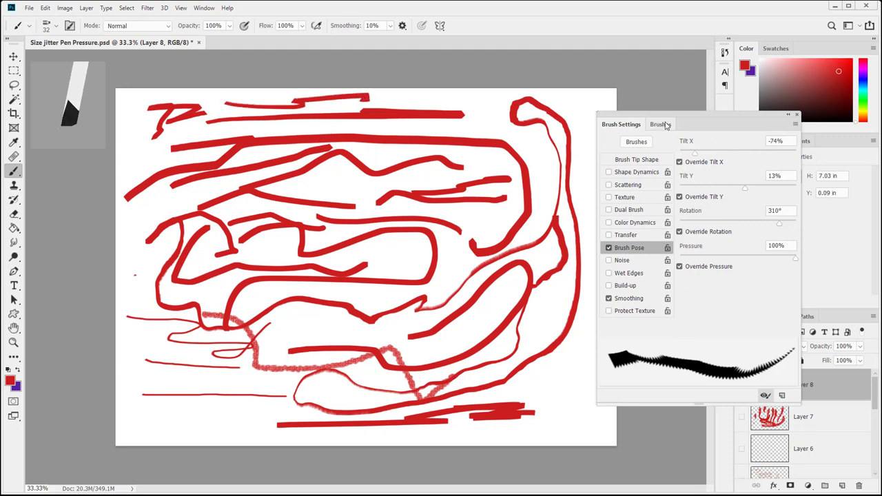
# Set the tip shape to Custom and save the brush as a new preset named "Erodible Triangle 521".
pyautogui.click(632, 162)
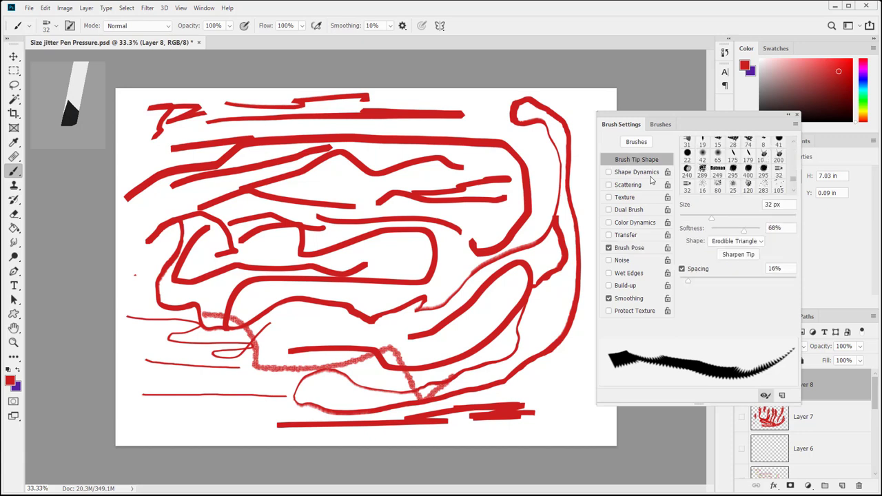
pyautogui.click(756, 242)
pyautogui.click(743, 294)
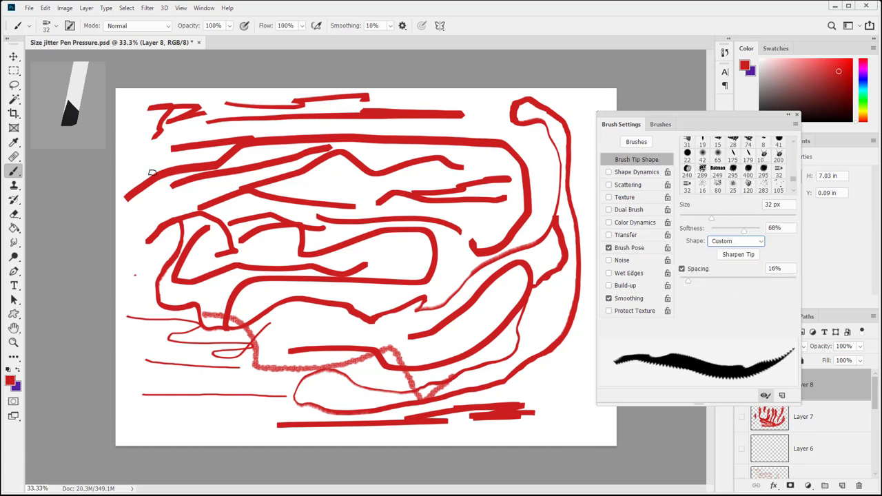
pyautogui.click(782, 396)
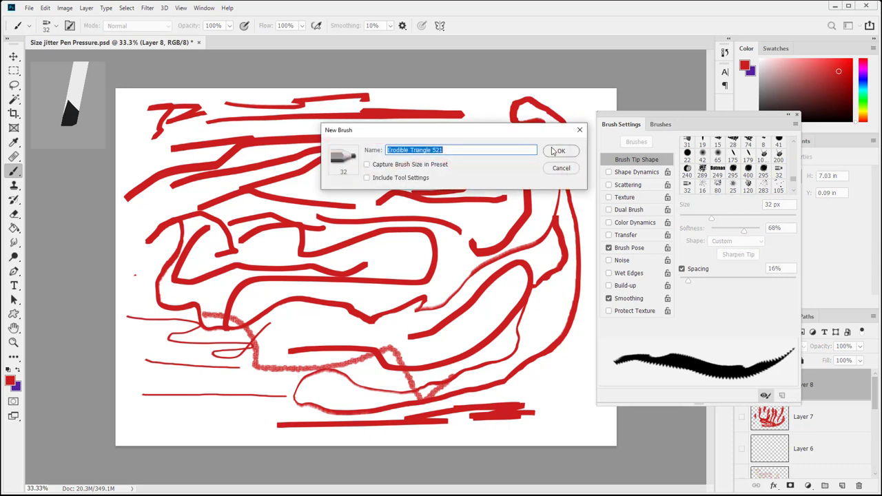
pyautogui.click(556, 151)
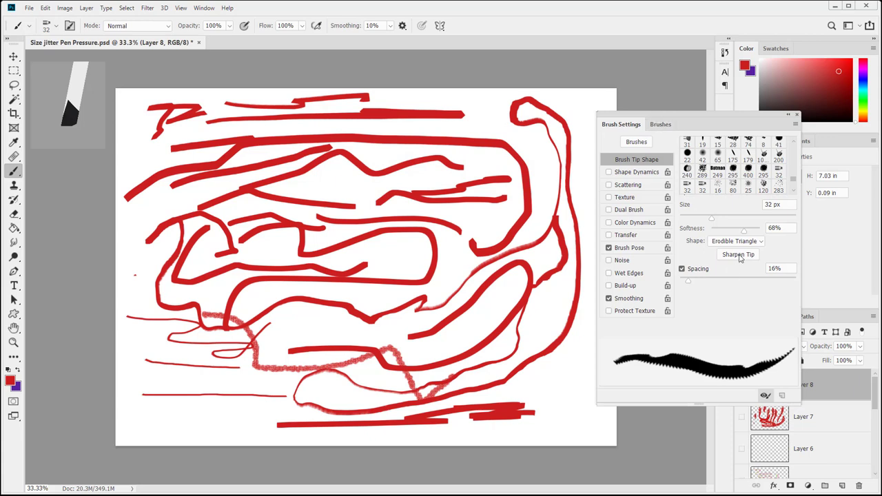
# Paint a test stroke in the canvas's upper-left corner with the Custom tip shape, and sharpen the worn tip.
pyautogui.click(739, 242)
pyautogui.click(738, 242)
pyautogui.click(738, 243)
pyautogui.click(728, 292)
pyautogui.moveTo(144, 150)
pyautogui.mouseDown()
pyautogui.moveTo(138, 158)
pyautogui.moveTo(134, 142)
pyautogui.moveTo(142, 94)
pyautogui.moveTo(157, 115)
pyautogui.mouseUp()
pyautogui.click(745, 257)
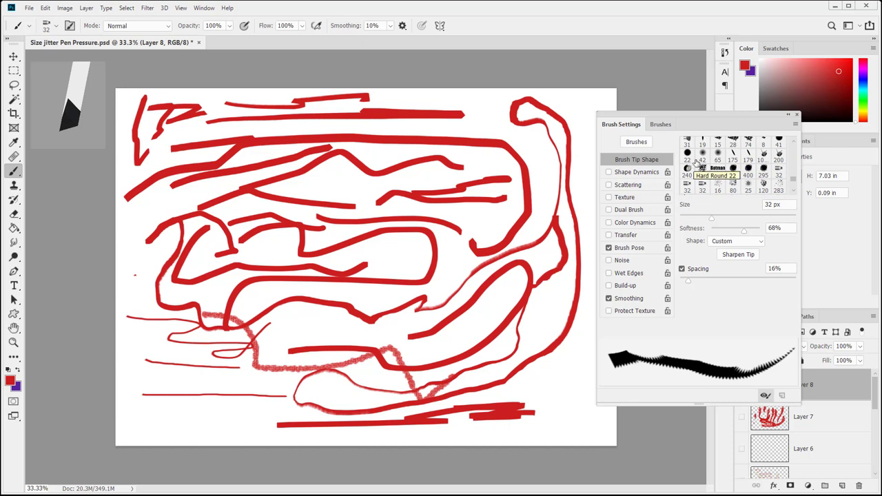
# Set the tip shape to Erodible Point and paint a small zigzag test stroke in the canvas's upper middle.
pyautogui.click(734, 241)
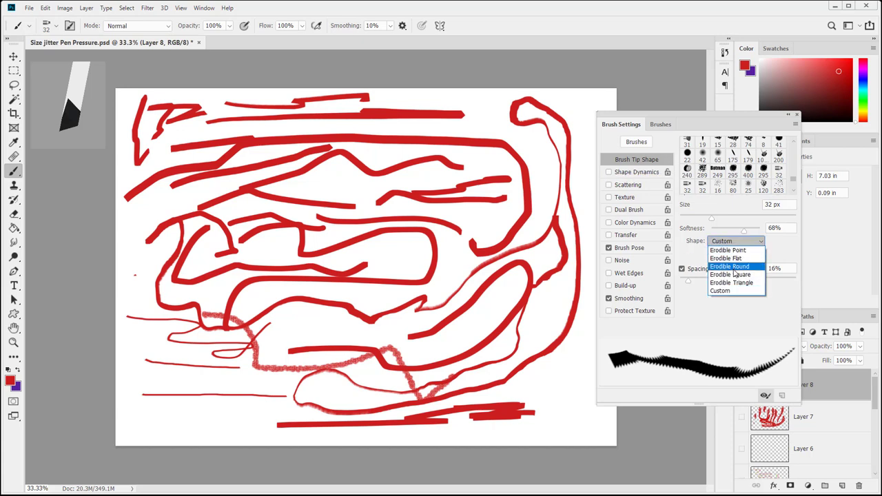
pyautogui.click(728, 250)
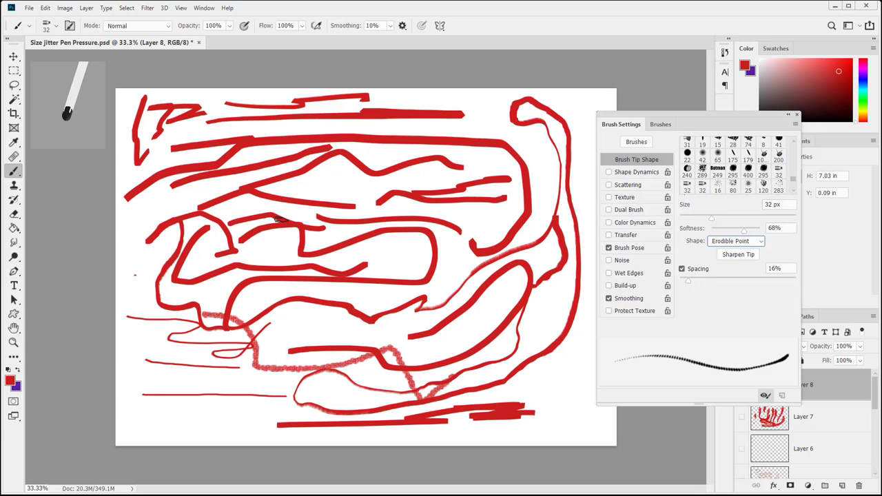
pyautogui.click(632, 248)
pyautogui.moveTo(359, 191); pyautogui.dragTo(318, 179)
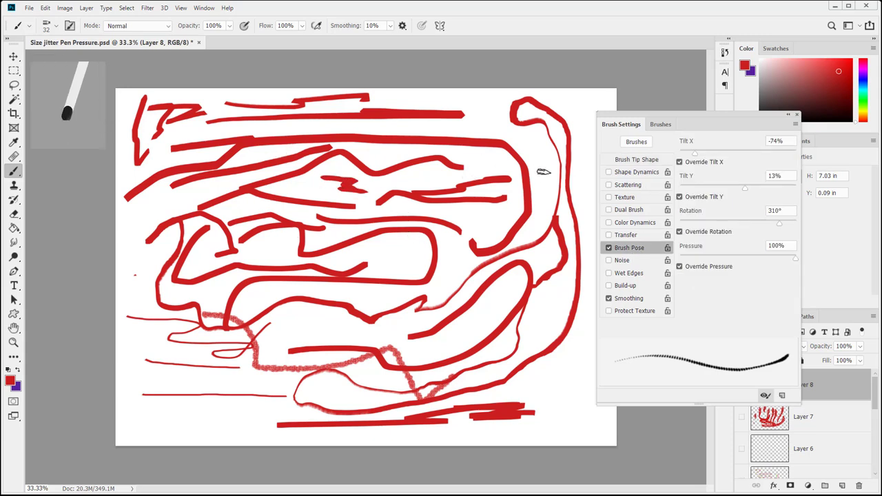
# Set the point tip's softness to 51% and its shape to Custom.
pyautogui.click(645, 161)
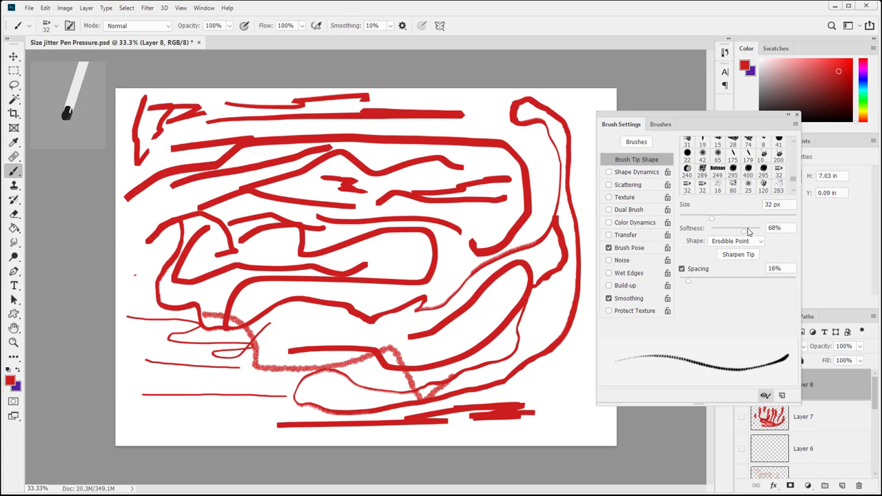
pyautogui.moveTo(747, 230); pyautogui.dragTo(735, 231)
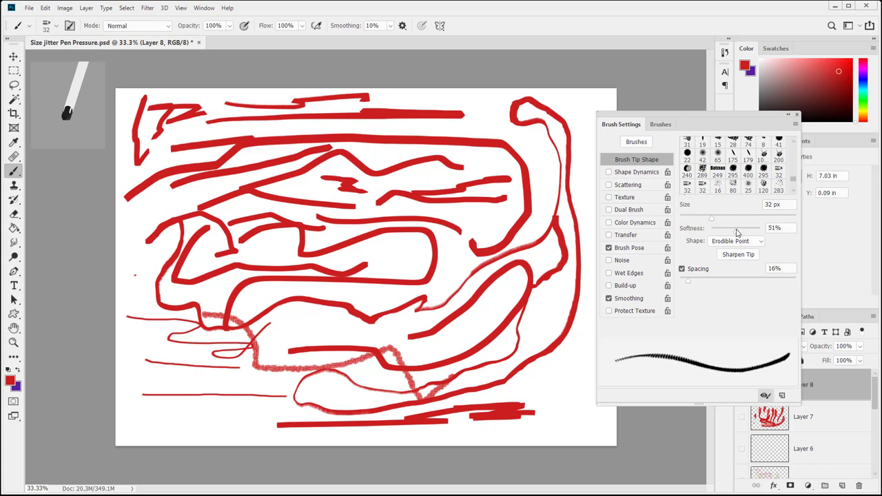
pyautogui.click(729, 241)
pyautogui.click(723, 290)
# Save the brush as a new preset named "Erodible Point 522" and select it among the saved brushes.
pyautogui.click(781, 395)
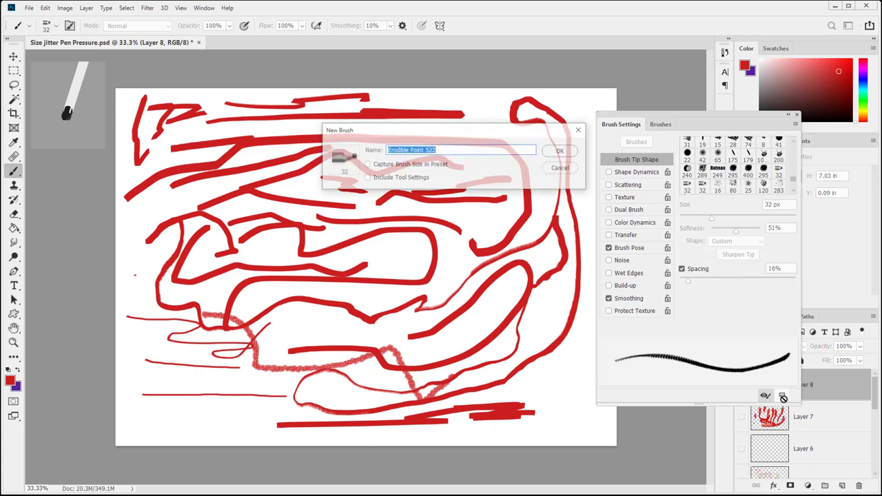
pyautogui.click(557, 153)
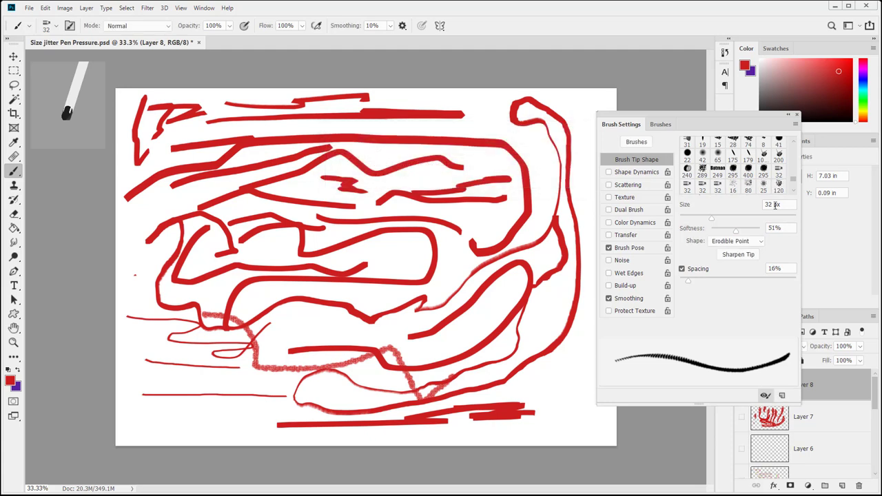
pyautogui.click(660, 124)
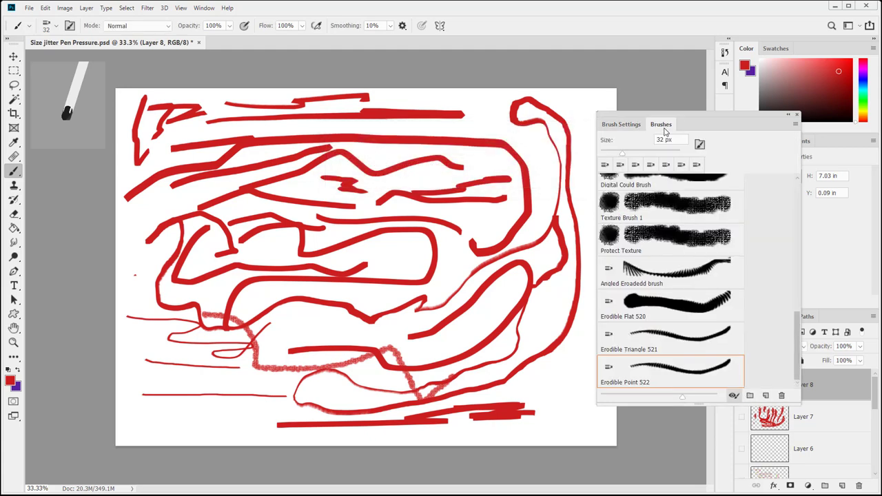
pyautogui.click(644, 366)
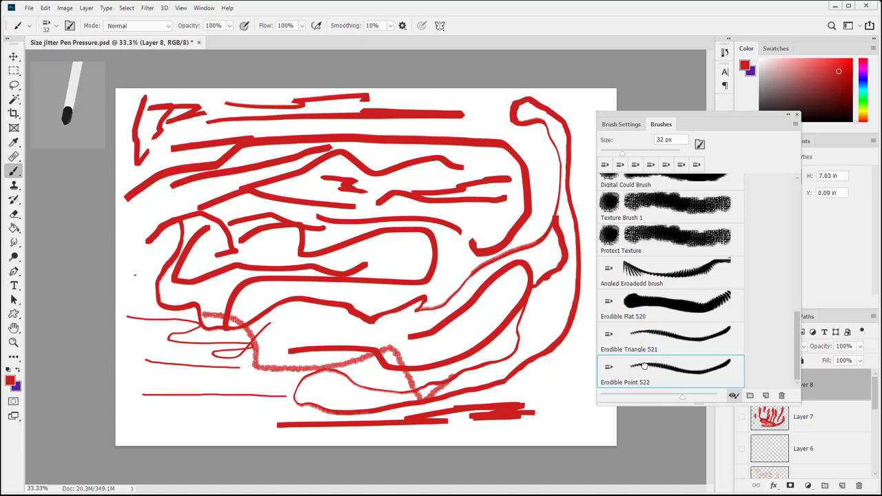
# Turn off Brush Pose for the Erodible Point 522 brush.
pyautogui.click(622, 122)
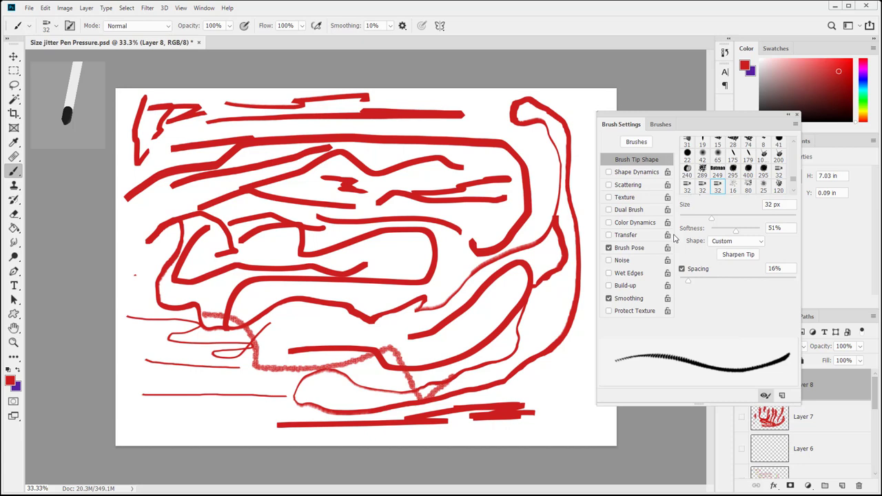
pyautogui.click(609, 248)
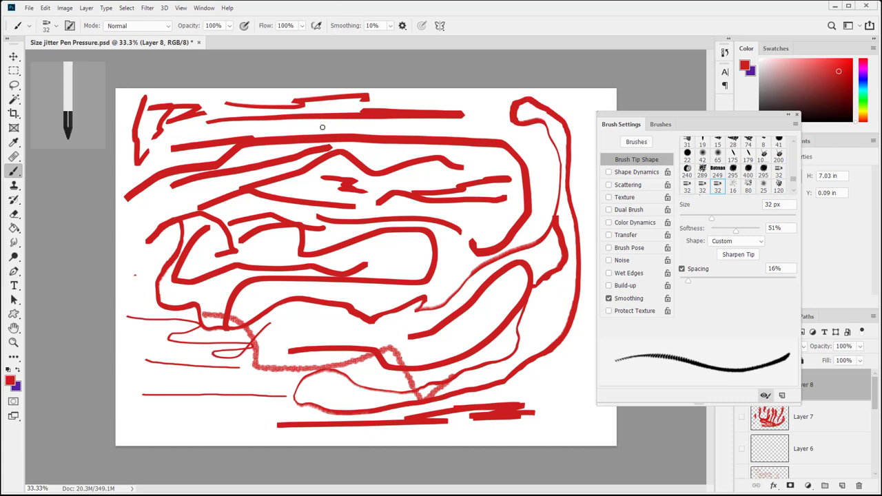
# Paint thin test strokes with the point tip across the middle of the canvas and a small one near the centre-left.
pyautogui.moveTo(314, 228)
pyautogui.mouseDown()
pyautogui.moveTo(312, 299)
pyautogui.moveTo(416, 244)
pyautogui.mouseUp()
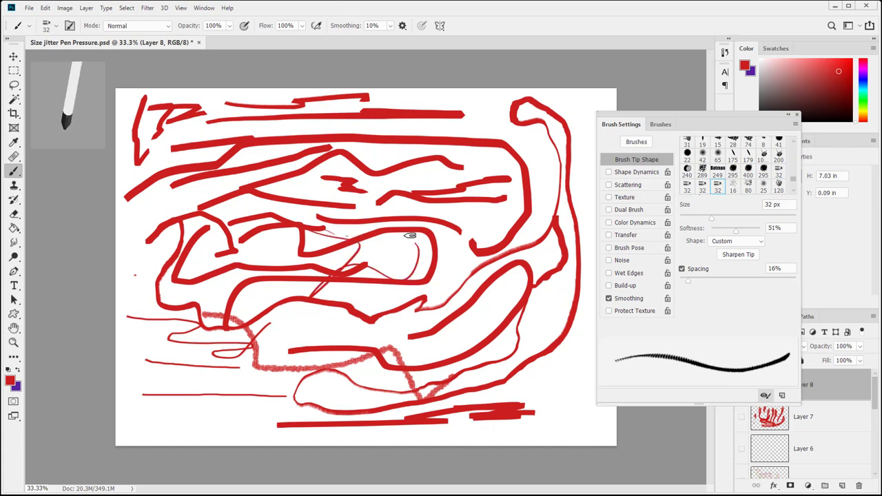
pyautogui.moveTo(302, 322); pyautogui.dragTo(297, 321)
pyautogui.moveTo(243, 292); pyautogui.dragTo(267, 294)
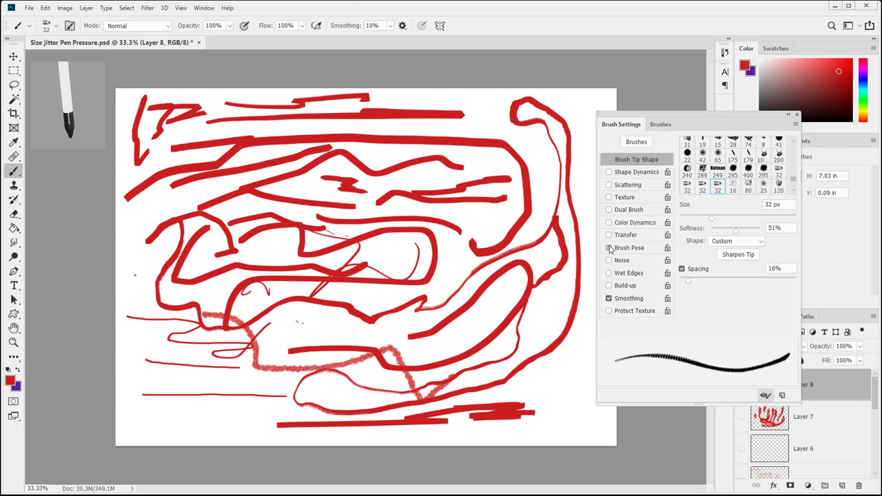
# Turn on Brush Pose and paint short thick test strokes and blobs around the canvas's left side and middle.
pyautogui.click(609, 247)
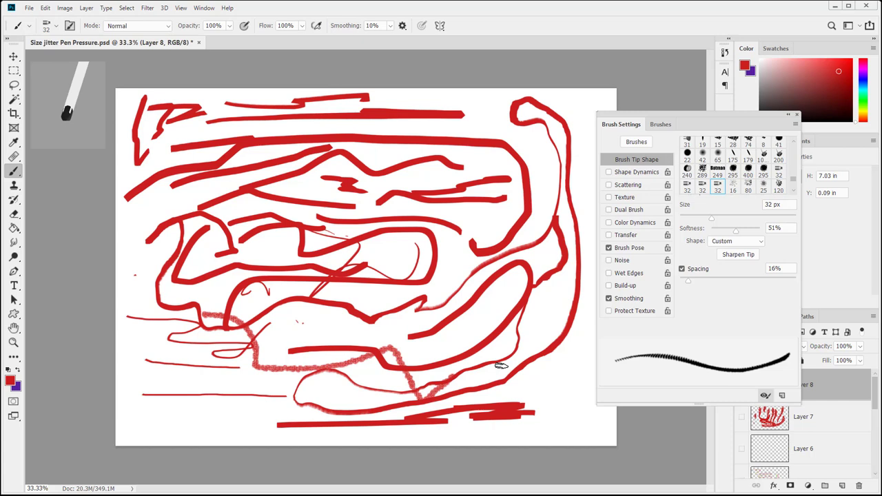
pyautogui.moveTo(154, 208); pyautogui.dragTo(165, 215)
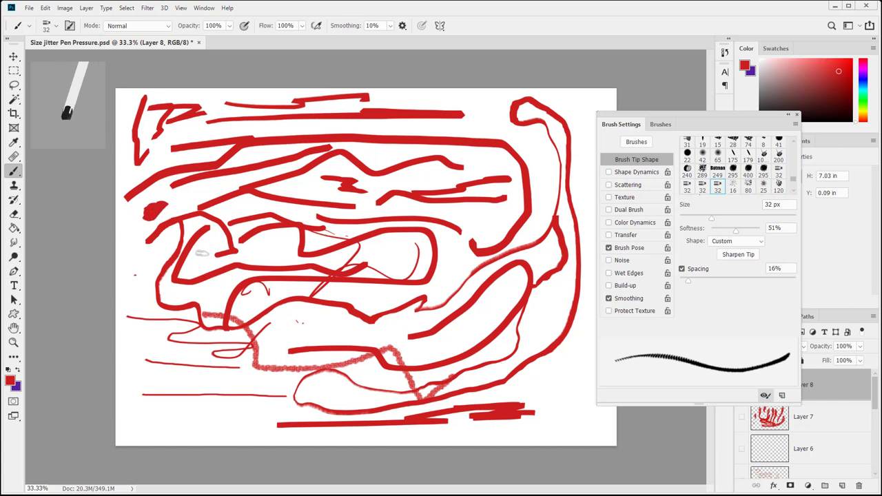
pyautogui.click(177, 321)
pyautogui.moveTo(137, 345); pyautogui.dragTo(163, 348)
pyautogui.moveTo(279, 313); pyautogui.dragTo(361, 322)
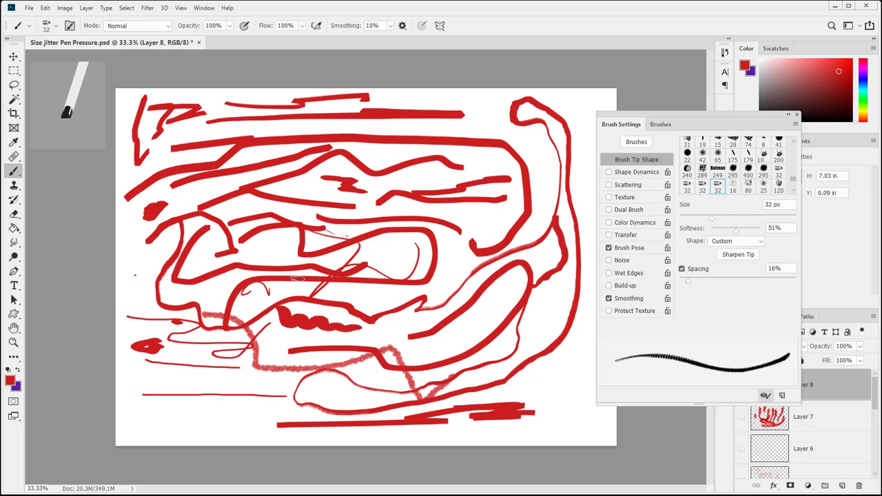
pyautogui.moveTo(296, 278); pyautogui.dragTo(365, 262)
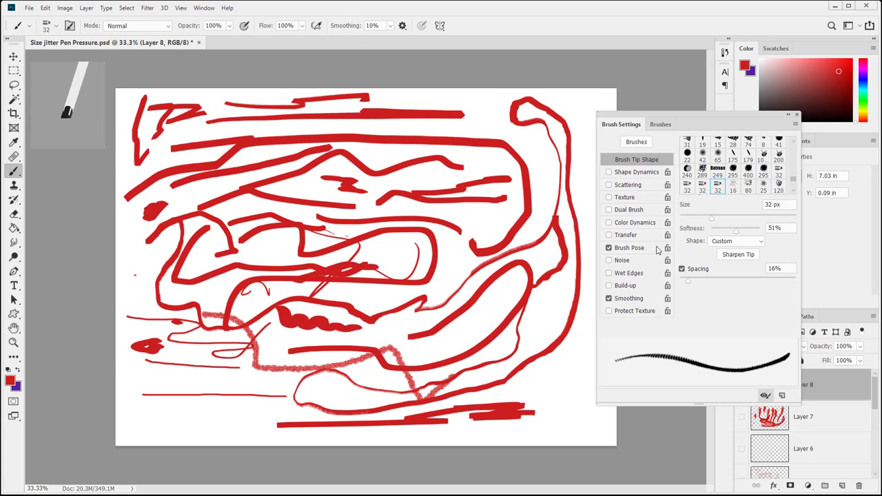
# Turn off Brush Pose and switch to the saved flat erodible tip, trying the triangle tip first.
pyautogui.click(628, 248)
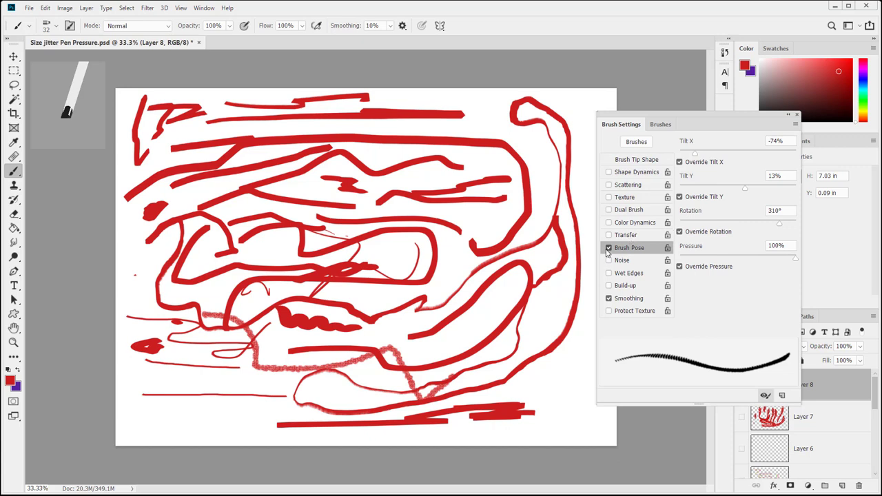
pyautogui.click(609, 248)
pyautogui.click(630, 159)
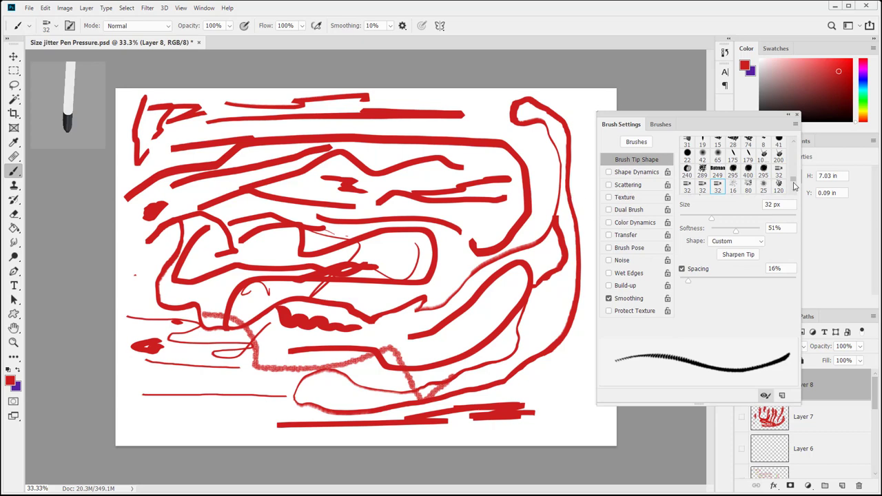
pyautogui.click(703, 186)
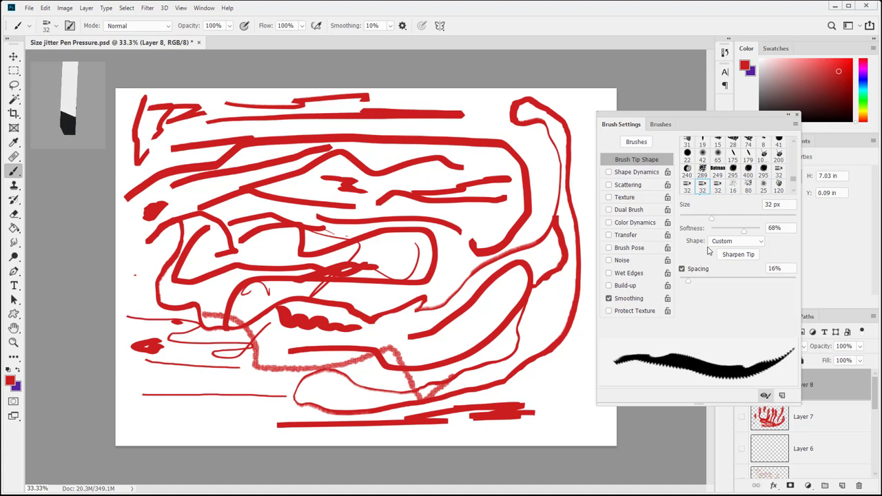
pyautogui.click(687, 187)
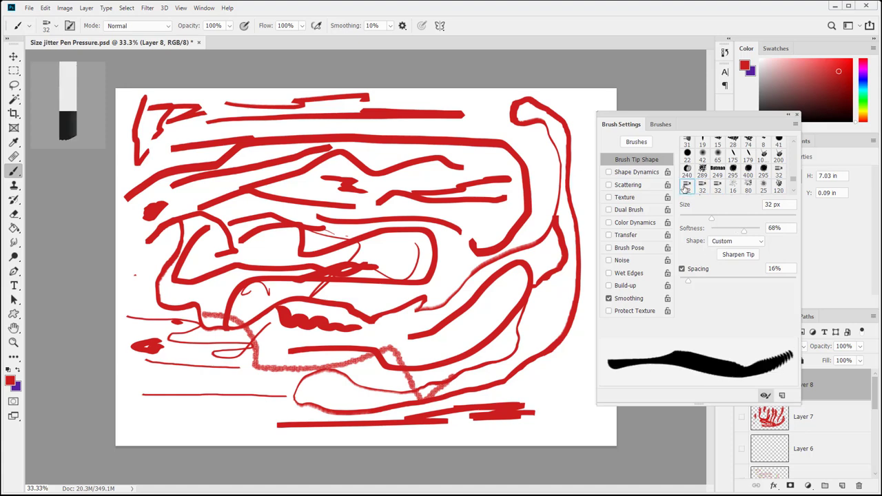
# Set the tip shape to Erodible Flat and examine the tip from different angles in the brush preview.
pyautogui.click(737, 241)
pyautogui.click(729, 258)
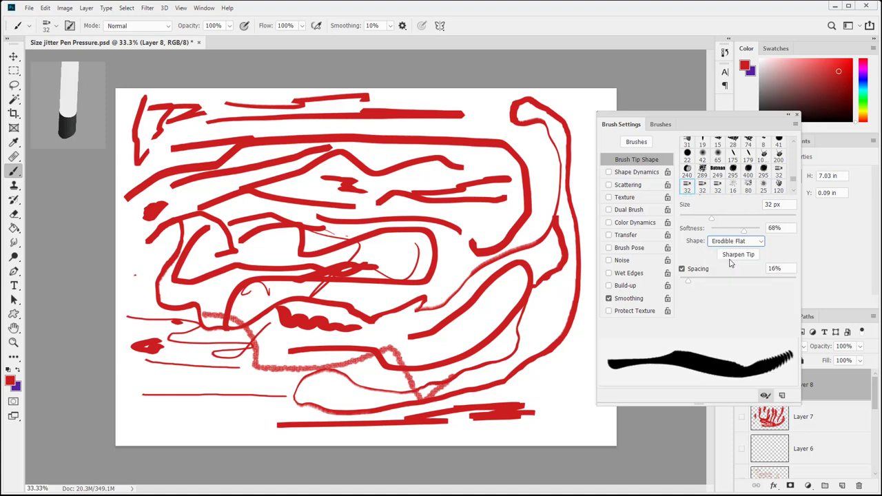
pyautogui.click(60, 117)
pyautogui.click(77, 115)
pyautogui.click(77, 115)
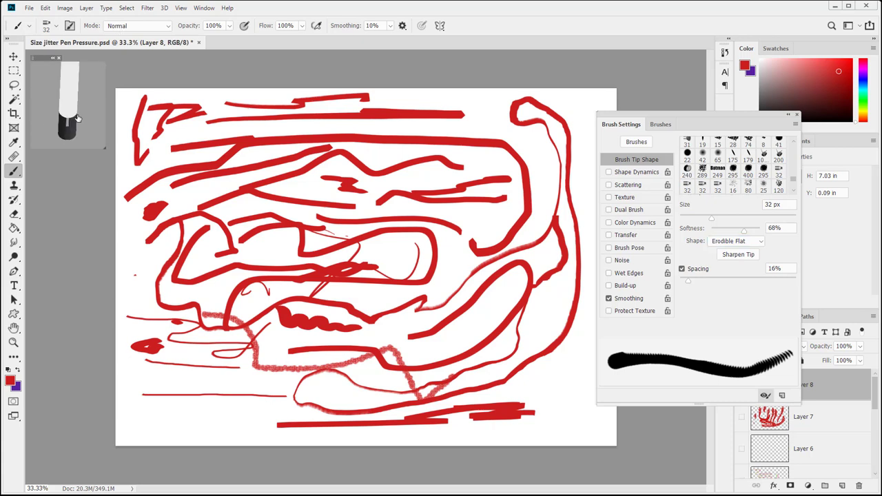
pyautogui.click(77, 118)
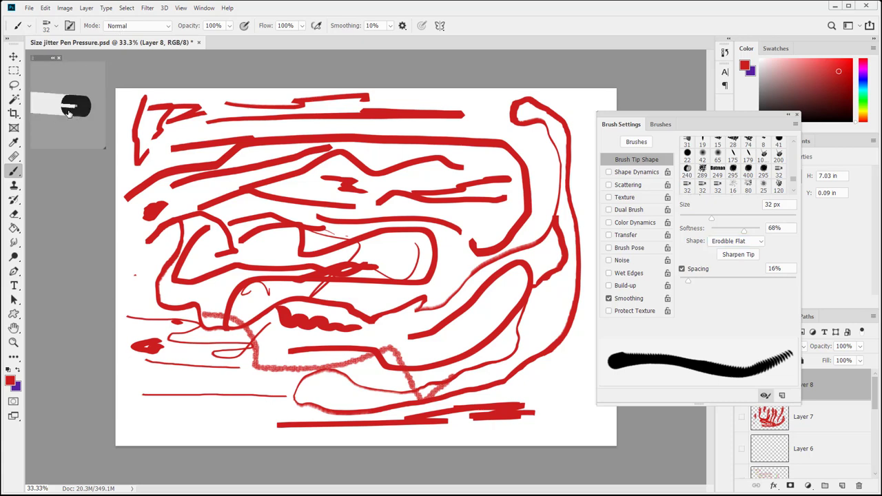
pyautogui.click(76, 109)
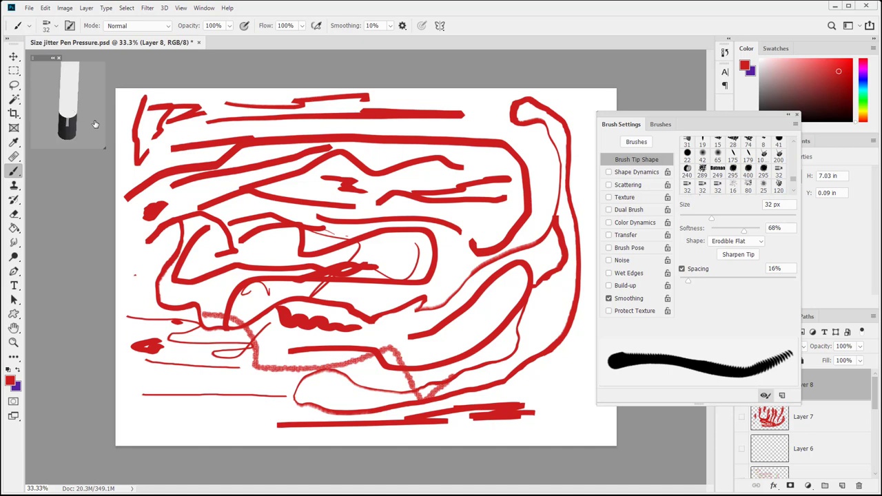
pyautogui.click(62, 108)
pyautogui.click(62, 109)
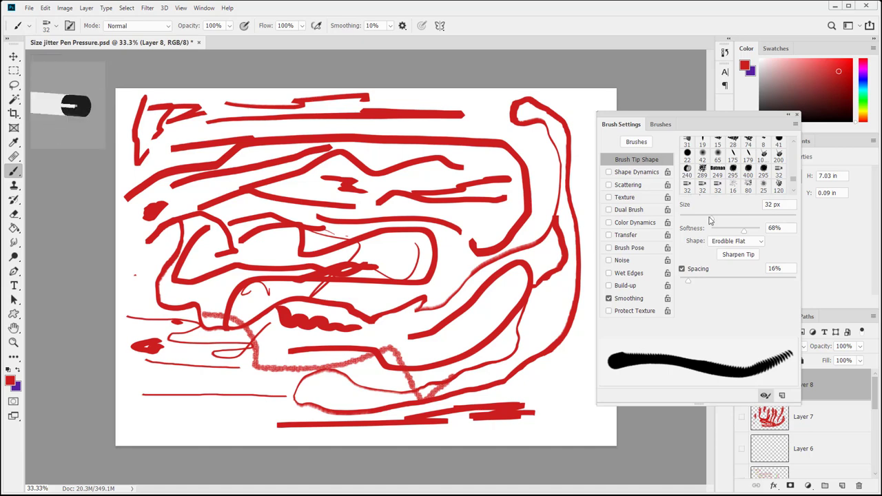
# Set the tip shape to Erodible Round and examine the rounded tip from different angles in the brush preview.
pyautogui.click(729, 241)
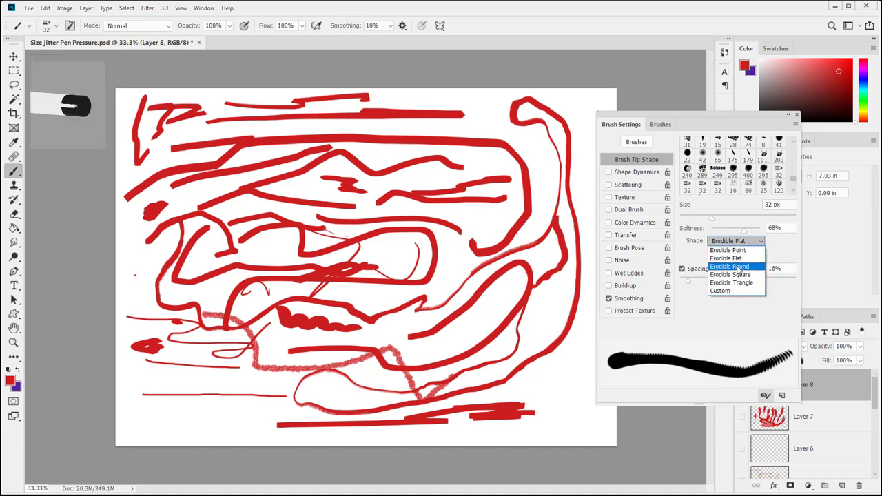
pyautogui.click(737, 268)
pyautogui.click(80, 125)
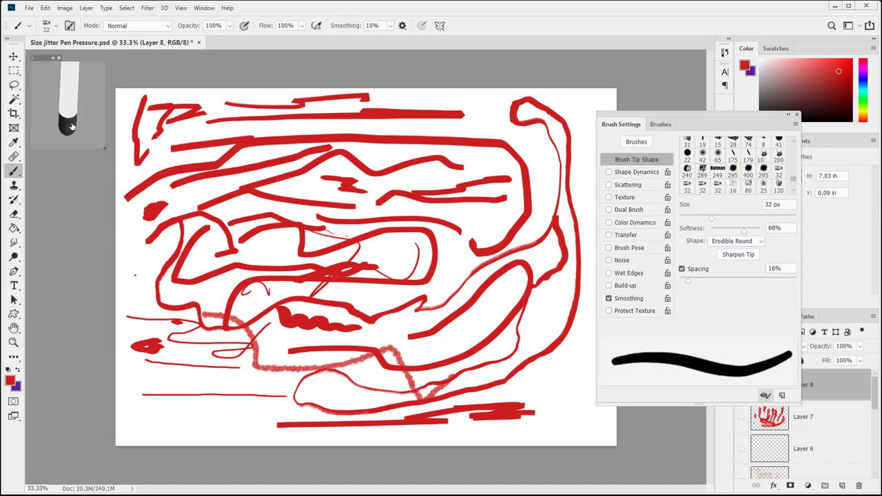
pyautogui.click(80, 126)
pyautogui.click(80, 125)
pyautogui.click(80, 125)
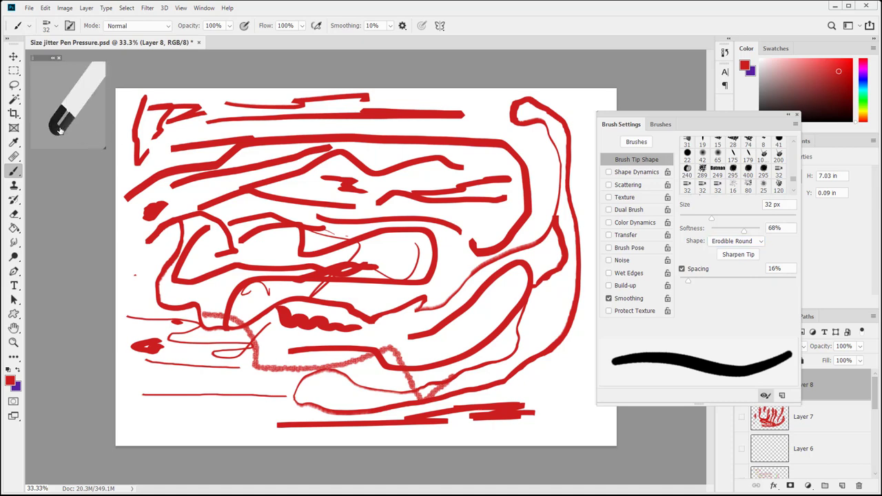
# Set the tip shape to Erodible Square and examine the tip from another angle in the brush preview.
pyautogui.click(733, 241)
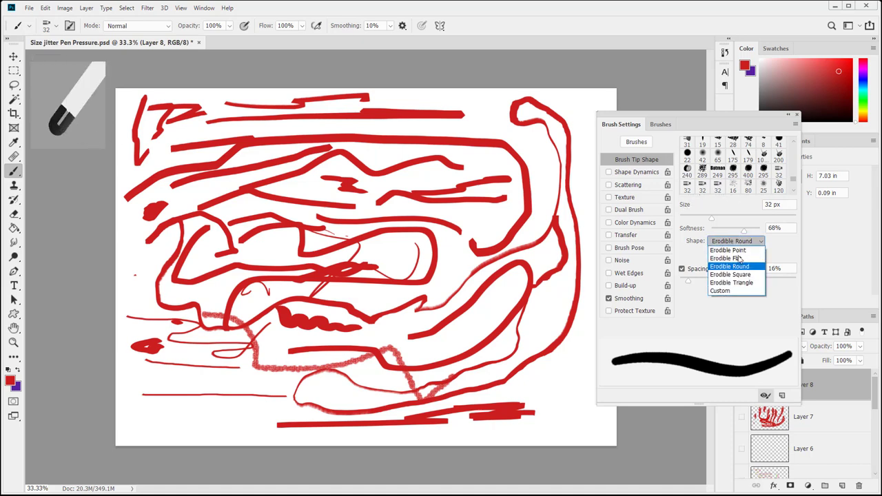
pyautogui.click(737, 279)
pyautogui.click(71, 123)
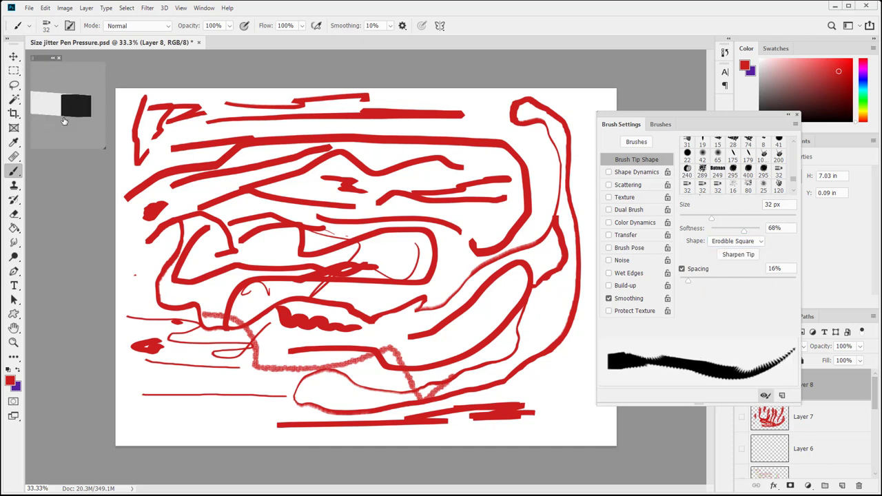
pyautogui.click(67, 121)
# Set the tip shape to Erodible Triangle and examine the tip from different angles in the brush preview.
pyautogui.click(733, 241)
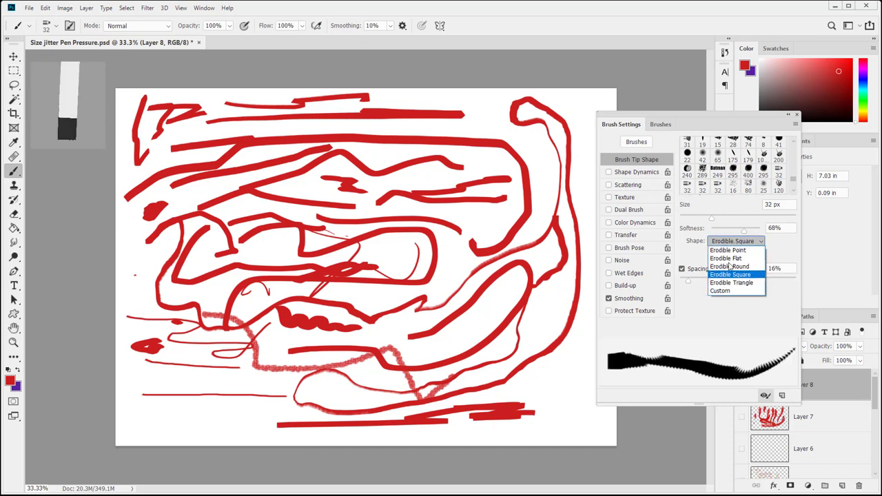
pyautogui.click(735, 279)
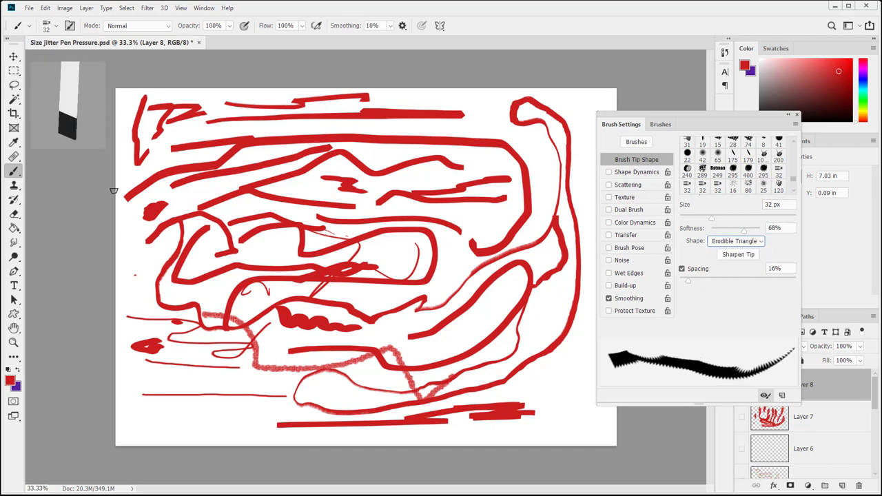
pyautogui.click(83, 116)
pyautogui.click(83, 116)
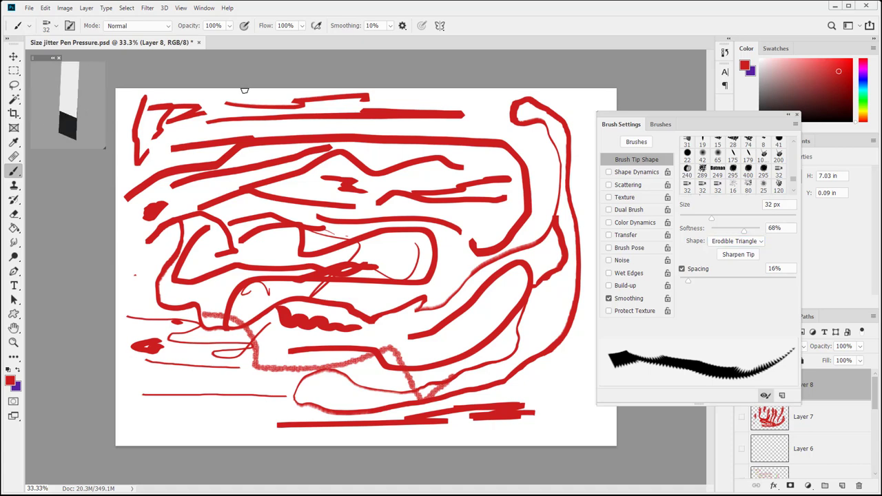
# Change the tip shape to Erodible Round and set its softness to 33%.
pyautogui.click(751, 240)
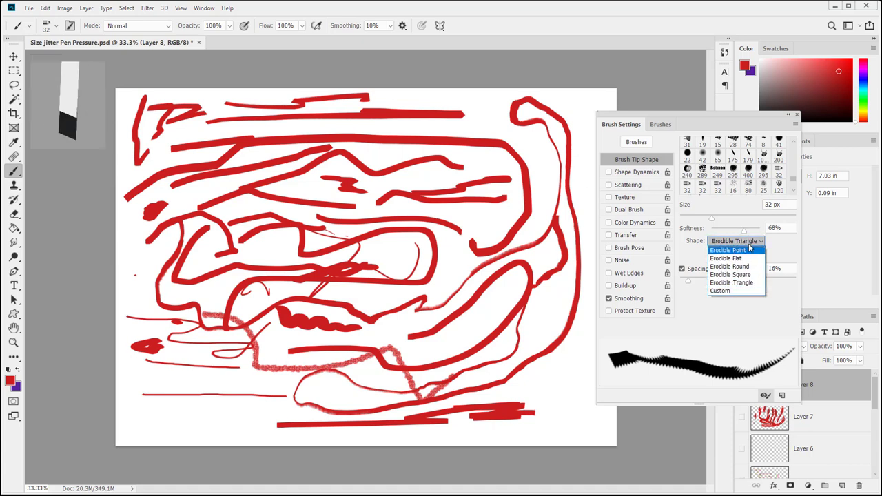
pyautogui.click(743, 268)
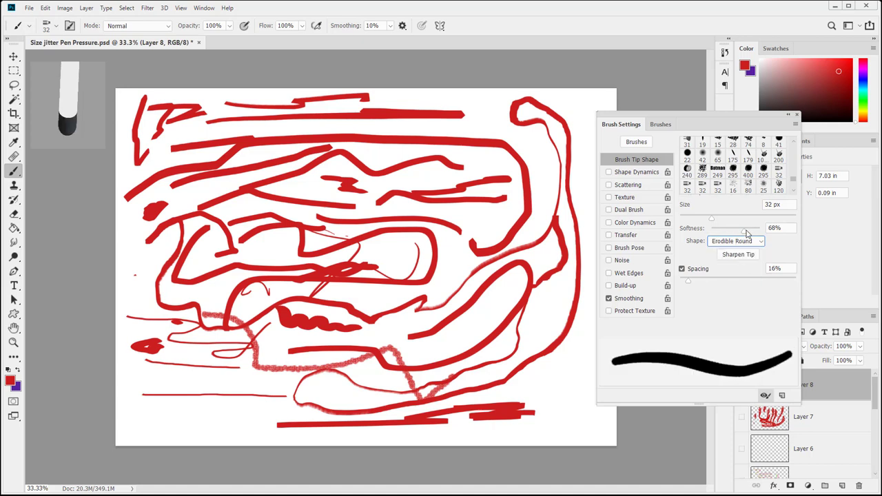
pyautogui.moveTo(745, 234); pyautogui.dragTo(728, 235)
# Enable Brush Pose with Tilt X 73% and Tilt Y -100%, and paint a short zigzag in the canvas's lower-left corner.
pyautogui.click(608, 248)
pyautogui.moveTo(722, 187); pyautogui.dragTo(679, 193)
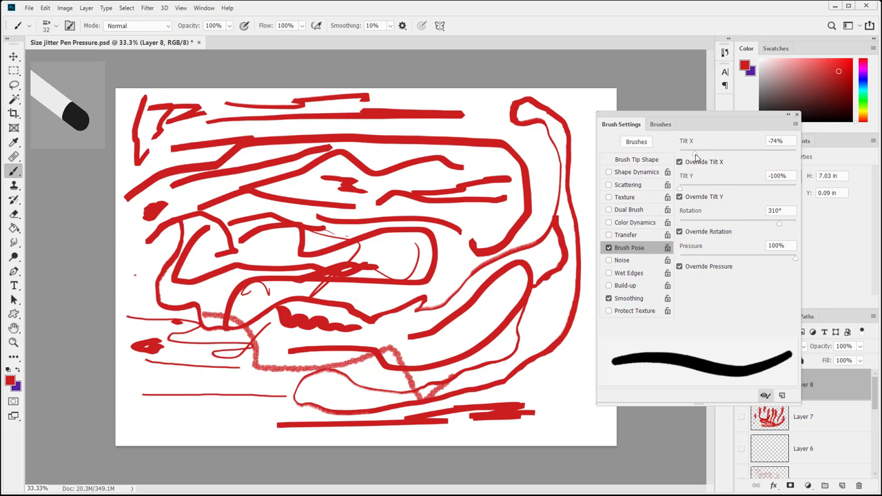
pyautogui.moveTo(696, 157)
pyautogui.mouseDown()
pyautogui.moveTo(720, 158)
pyautogui.moveTo(672, 163)
pyautogui.moveTo(782, 162)
pyautogui.mouseUp()
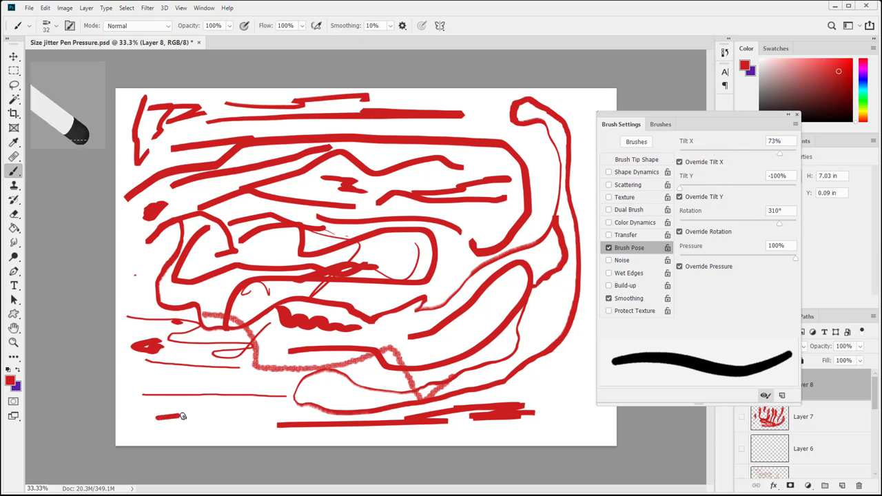
pyautogui.moveTo(141, 417); pyautogui.dragTo(204, 401)
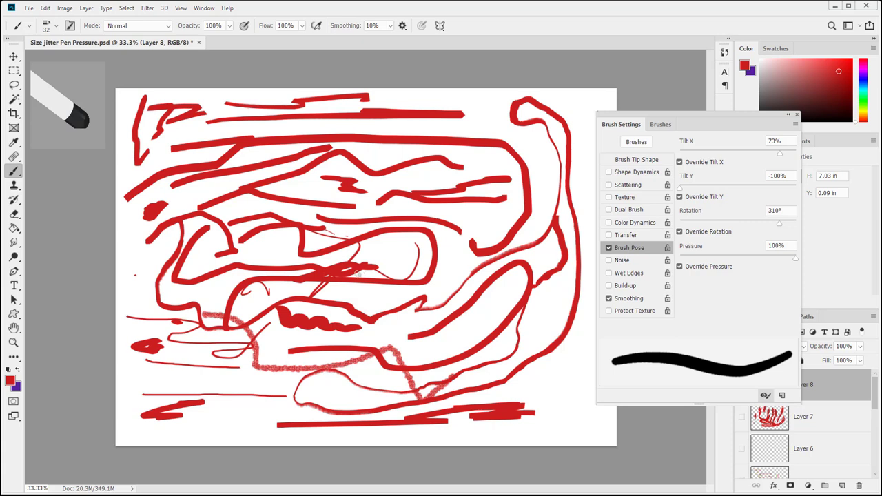
# Set the round tip's size to 33 px and lower its softness further.
pyautogui.click(647, 160)
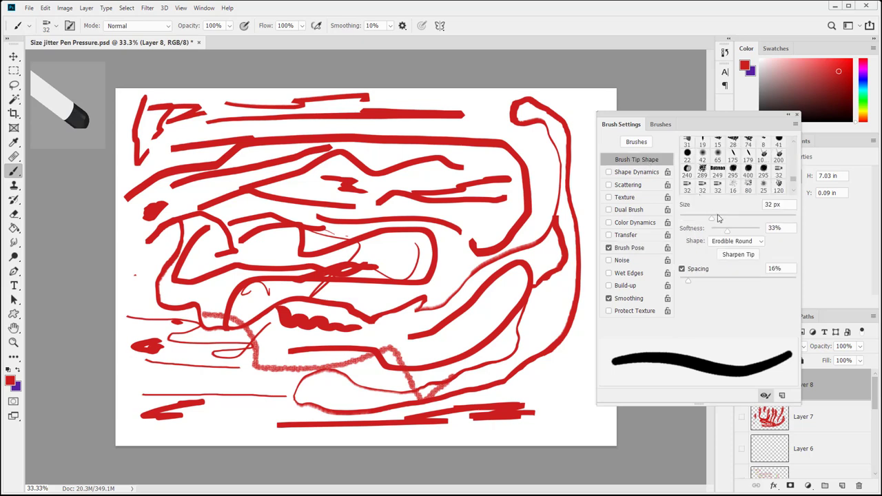
pyautogui.click(714, 221)
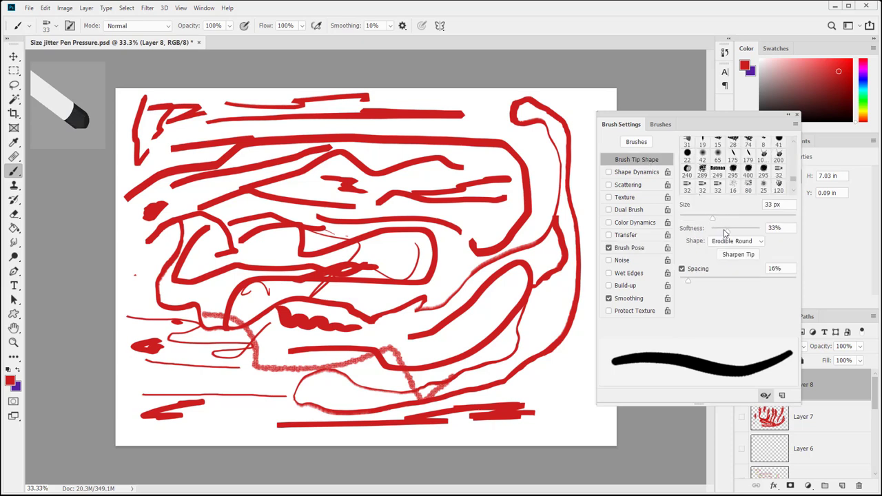
pyautogui.moveTo(724, 233); pyautogui.dragTo(715, 234)
# Set the brush pose to Tilt X -86%, Tilt Y 54% and Rotation 102°.
pyautogui.click(627, 247)
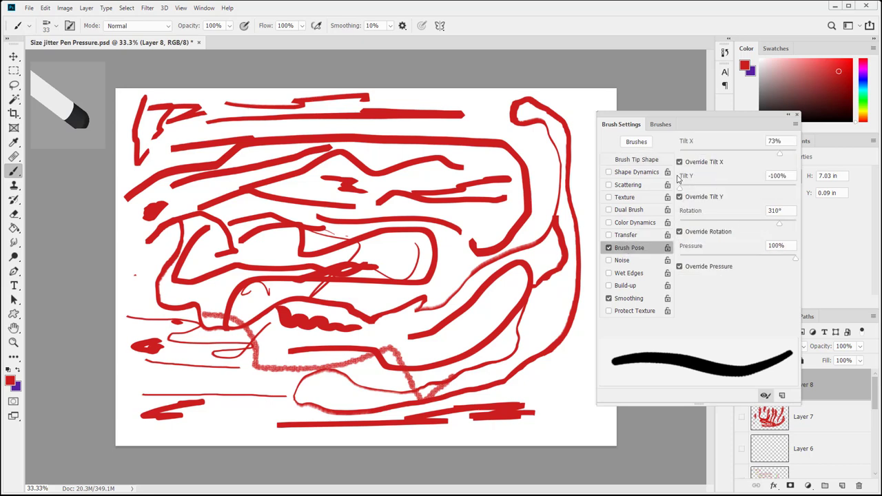
pyautogui.moveTo(717, 152); pyautogui.dragTo(690, 154)
pyautogui.moveTo(680, 193)
pyautogui.mouseDown()
pyautogui.moveTo(770, 196)
pyautogui.moveTo(757, 227)
pyautogui.moveTo(713, 229)
pyautogui.mouseUp()
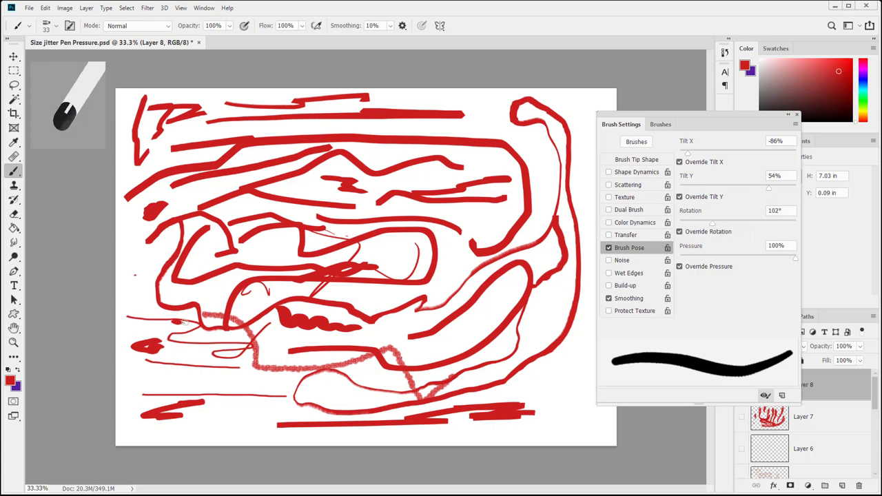
# Paint dense zigzag test strokes along the canvas's left edge and a small scribble just beside them.
pyautogui.moveTo(131, 301)
pyautogui.mouseDown()
pyautogui.moveTo(168, 234)
pyautogui.moveTo(155, 250)
pyautogui.moveTo(143, 232)
pyautogui.moveTo(137, 267)
pyautogui.moveTo(165, 206)
pyautogui.moveTo(186, 247)
pyautogui.mouseUp()
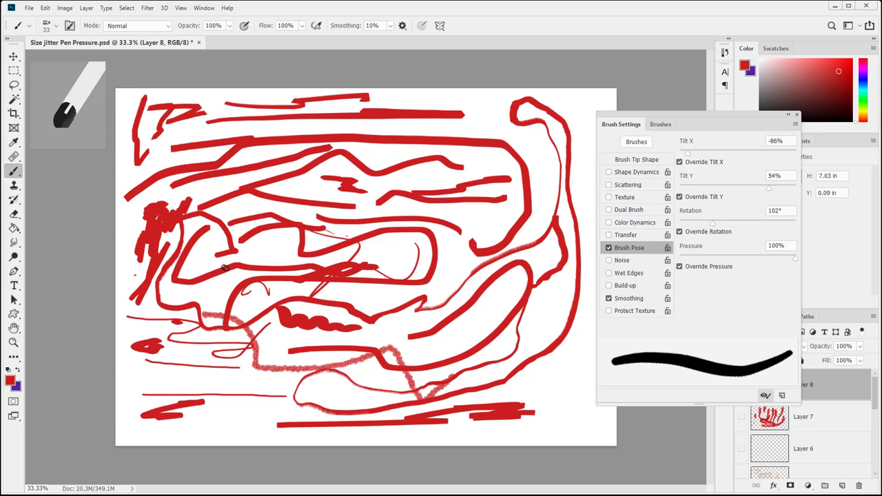
pyautogui.click(202, 254)
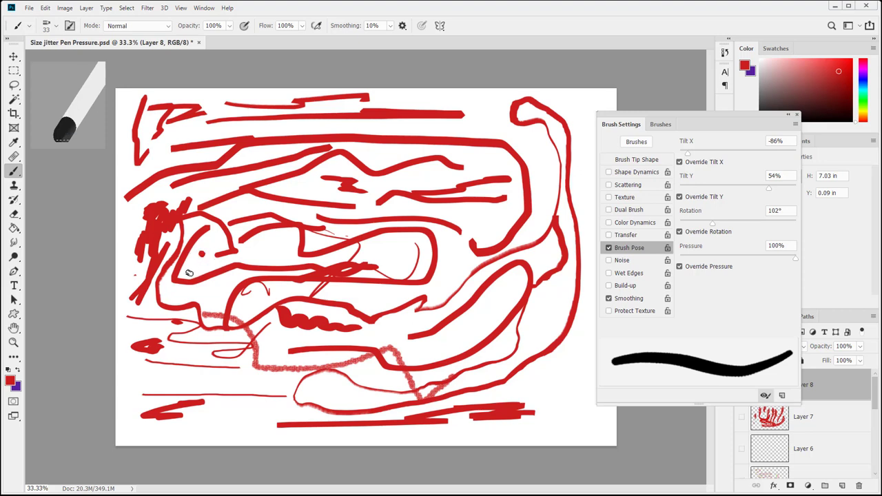
pyautogui.moveTo(189, 272); pyautogui.dragTo(195, 257)
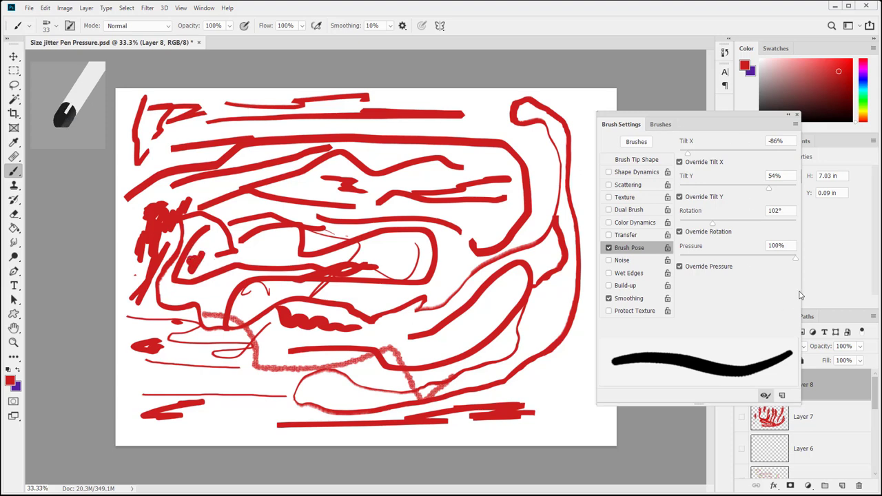
# Set the brush pose's rotation to 222° and paint short zigzag test strokes right of the canvas's center.
pyautogui.moveTo(712, 225); pyautogui.dragTo(750, 230)
pyautogui.moveTo(465, 256); pyautogui.dragTo(408, 299)
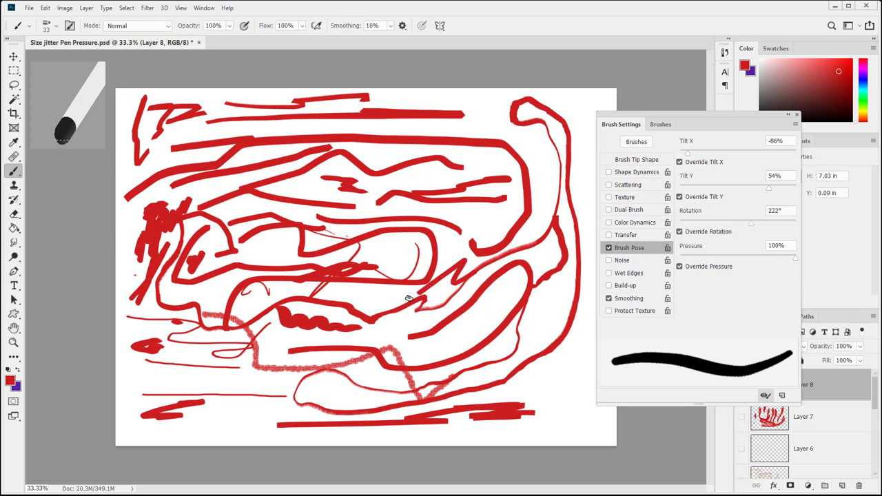
pyautogui.moveTo(505, 233); pyautogui.dragTo(460, 251)
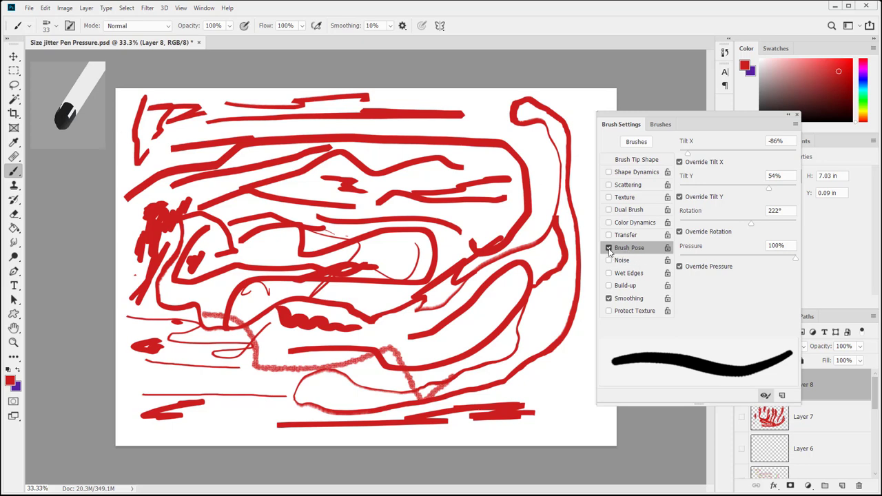
# Turn off Brush Pose and raise the round tip's softness to 59%.
pyautogui.click(608, 248)
pyautogui.click(637, 160)
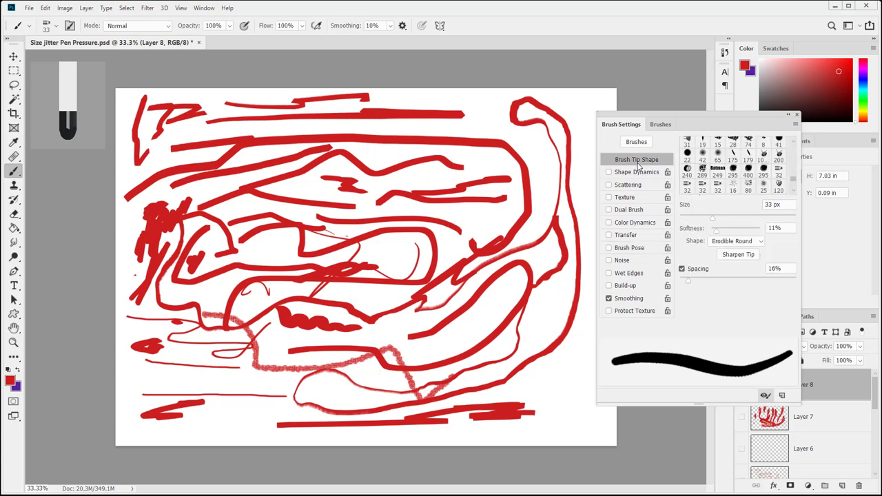
pyautogui.moveTo(716, 231); pyautogui.dragTo(738, 235)
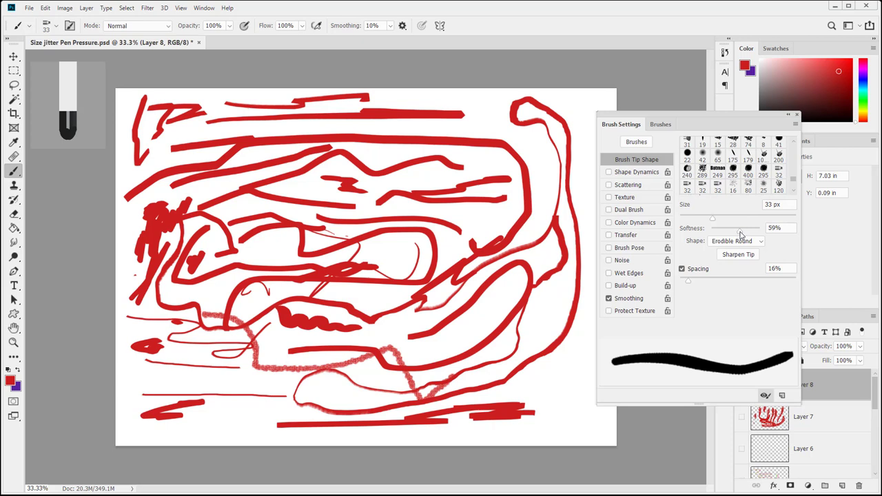
# Change the tip shape to Custom with 2% spacing and paint long zigzag strokes across the canvas's upper middle.
pyautogui.click(728, 243)
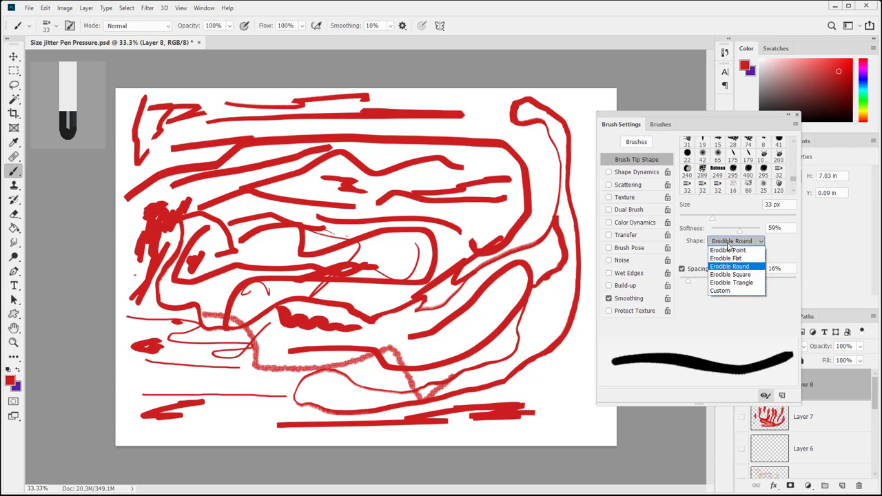
pyautogui.click(720, 291)
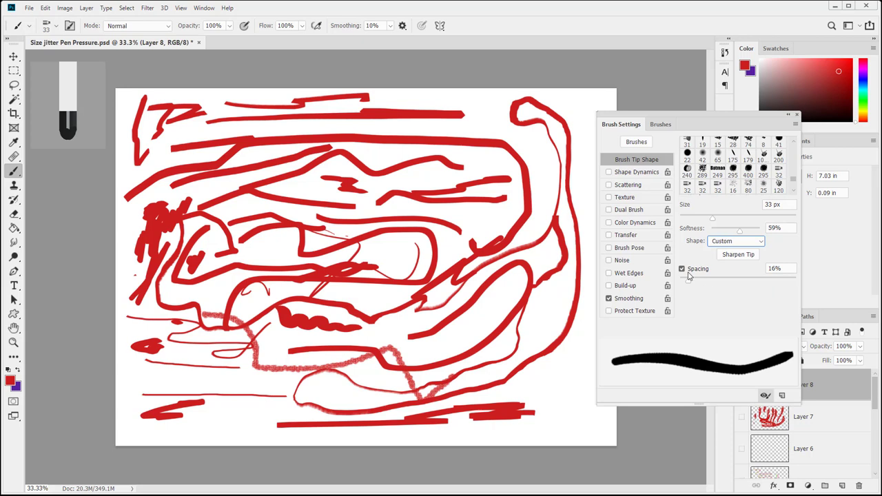
pyautogui.moveTo(688, 280); pyautogui.dragTo(681, 286)
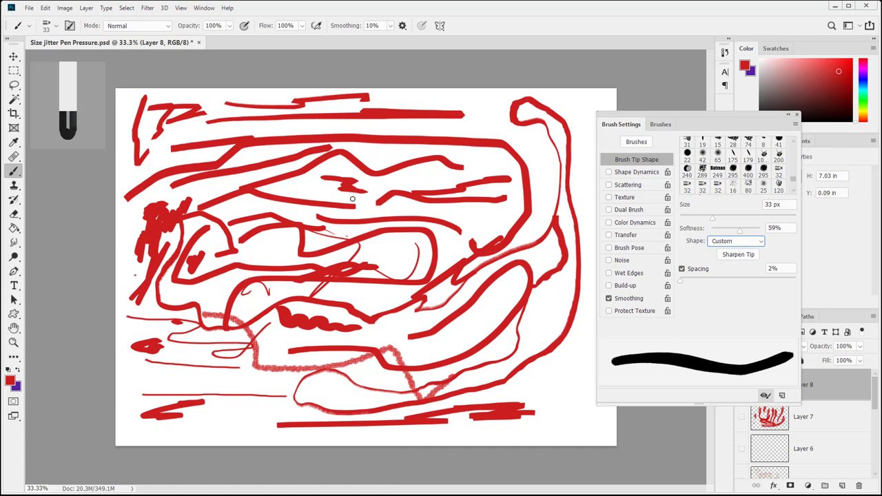
pyautogui.moveTo(466, 172)
pyautogui.mouseDown()
pyautogui.moveTo(509, 163)
pyautogui.moveTo(408, 191)
pyautogui.moveTo(227, 221)
pyautogui.mouseUp()
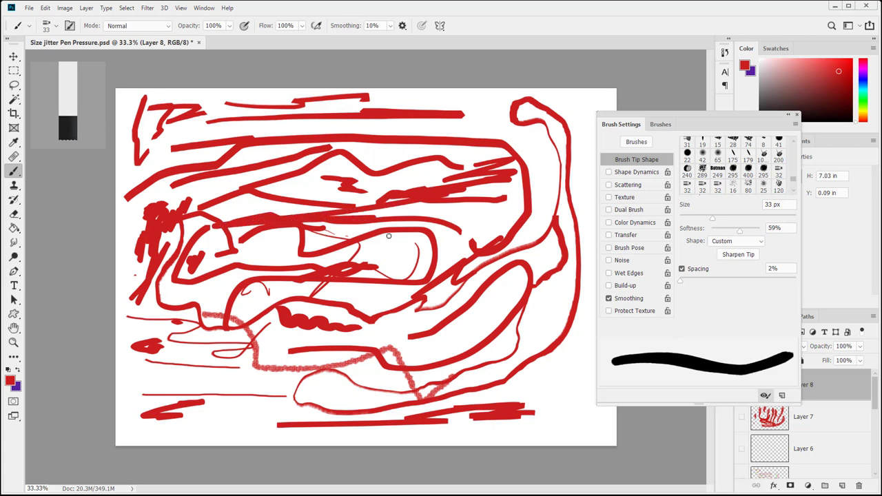
# Sharpen the worn tip and cycle the live tip preview through its end and side views.
pyautogui.click(738, 254)
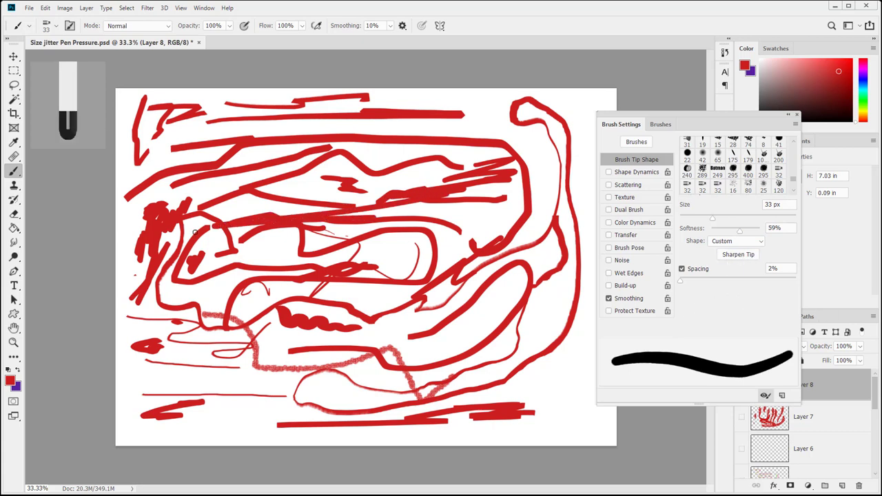
pyautogui.click(87, 128)
pyautogui.click(87, 128)
pyautogui.click(83, 130)
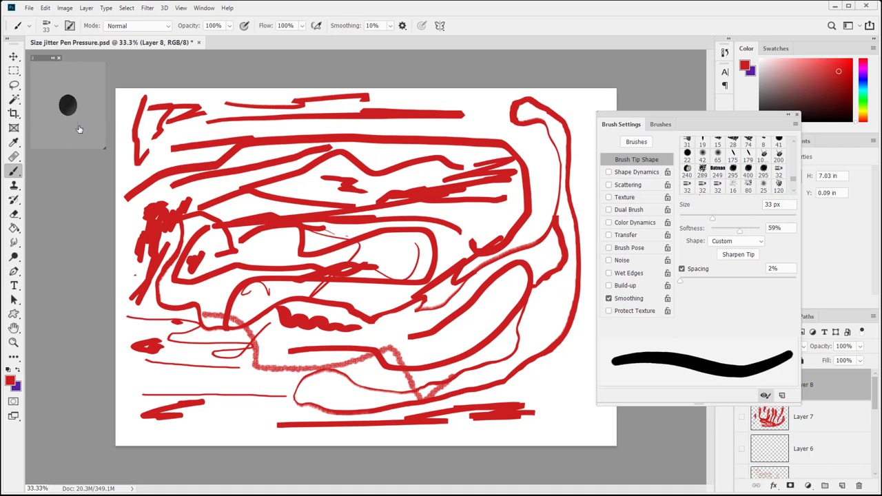
pyautogui.click(86, 131)
pyautogui.click(91, 138)
pyautogui.click(59, 109)
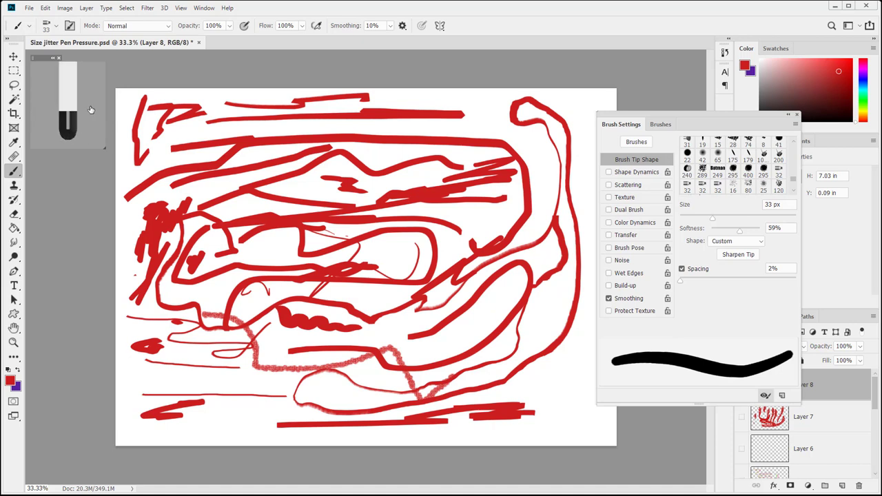
pyautogui.click(62, 118)
pyautogui.click(62, 119)
# Enable Brush Pose with Tilt X at 12% and paint a zigzag near the canvas's lower-left corner.
pyautogui.click(630, 248)
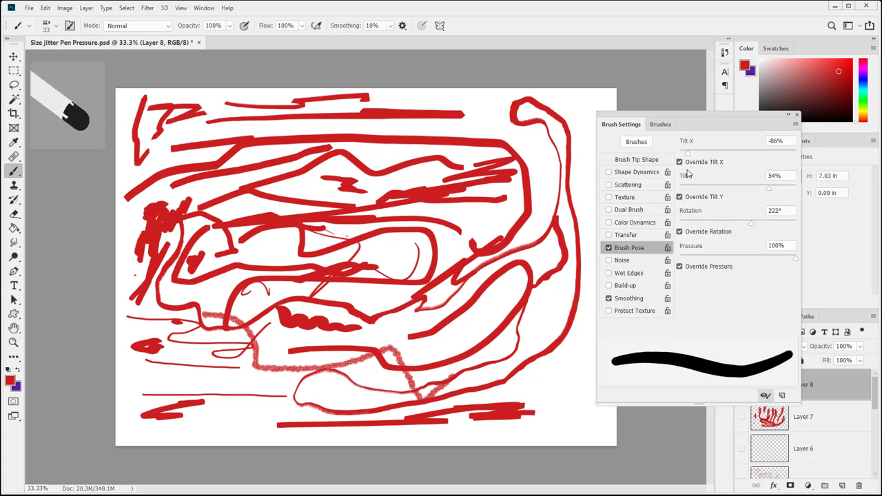
pyautogui.moveTo(688, 157)
pyautogui.mouseDown()
pyautogui.moveTo(813, 160)
pyautogui.moveTo(649, 169)
pyautogui.moveTo(757, 168)
pyautogui.moveTo(746, 168)
pyautogui.mouseUp()
pyautogui.moveTo(206, 408)
pyautogui.mouseDown()
pyautogui.moveTo(263, 415)
pyautogui.moveTo(203, 428)
pyautogui.mouseUp()
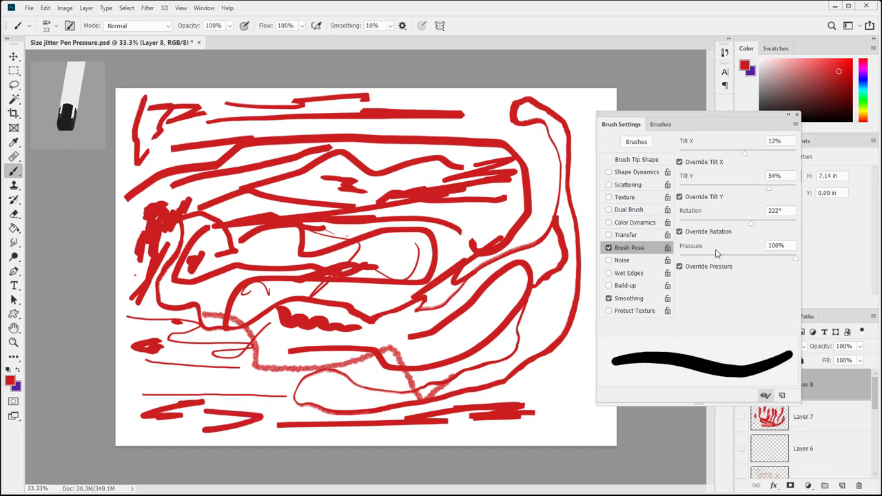
# Reduce the brush pose's rotation and turn Brush Pose off again from the tip shape settings.
pyautogui.moveTo(751, 225); pyautogui.dragTo(722, 228)
pyautogui.click(637, 161)
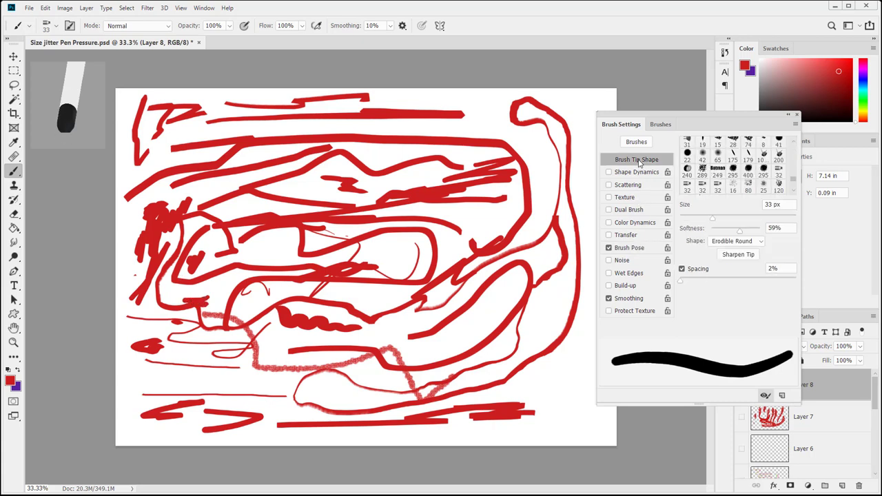
pyautogui.click(609, 248)
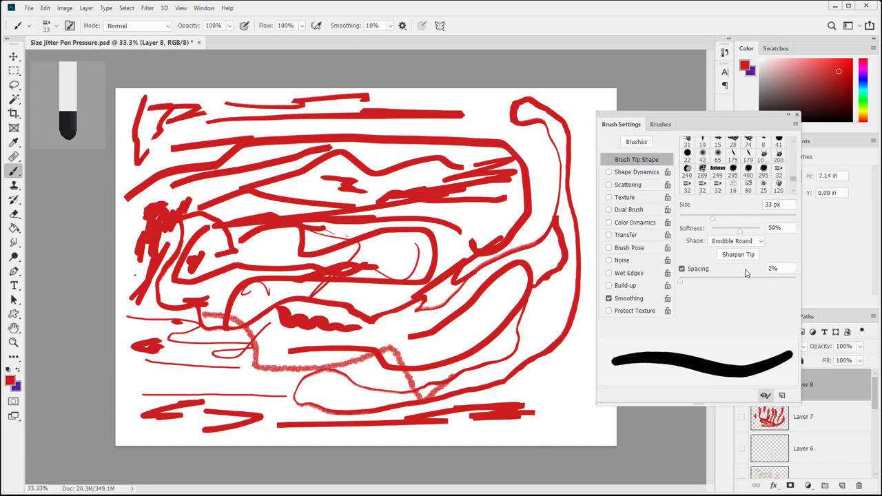
# Save the current brush as a preset named "Needs adjustments" and look it up in the brush presets list.
pyautogui.click(743, 241)
pyautogui.click(737, 296)
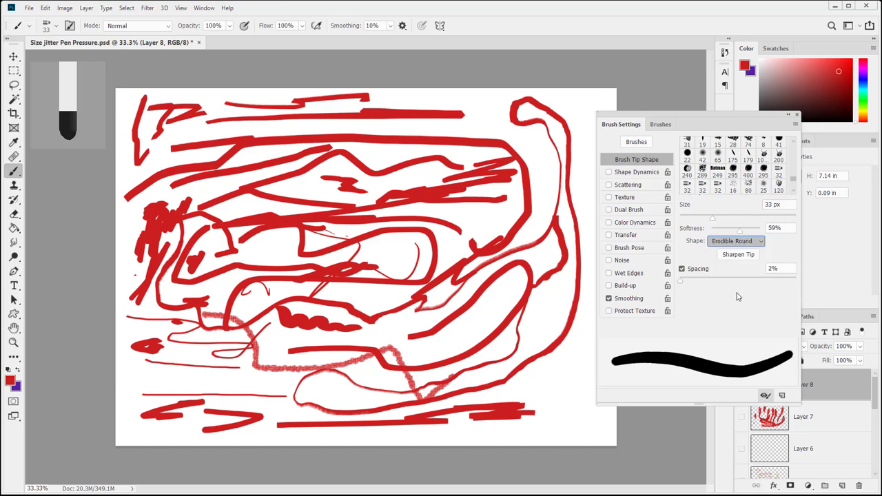
pyautogui.click(782, 396)
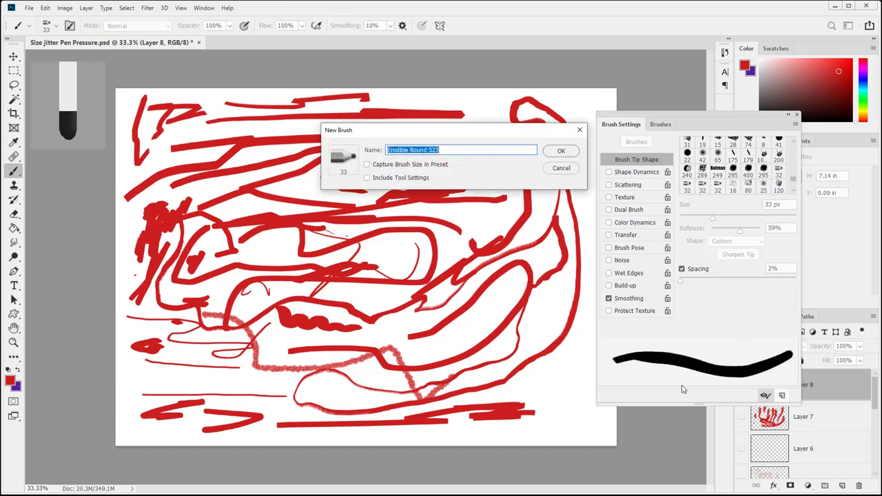
pyautogui.write('Needs adjustments')
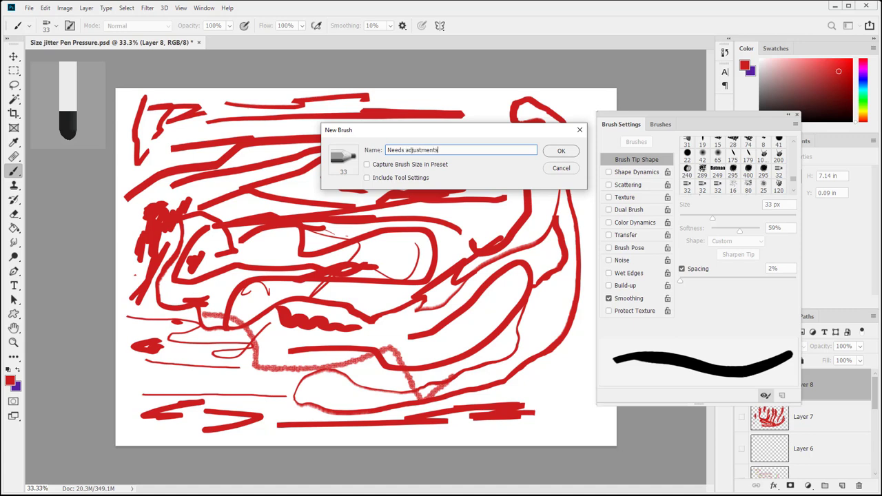
pyautogui.press('Return')
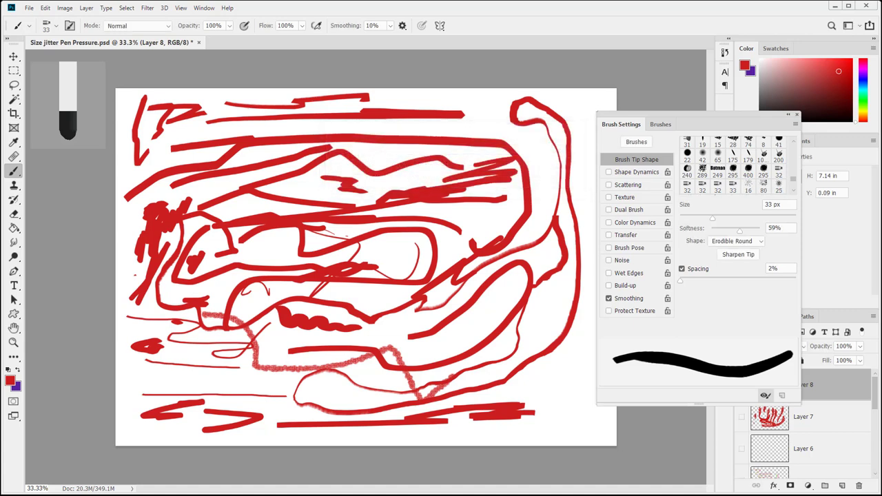
pyautogui.click(659, 124)
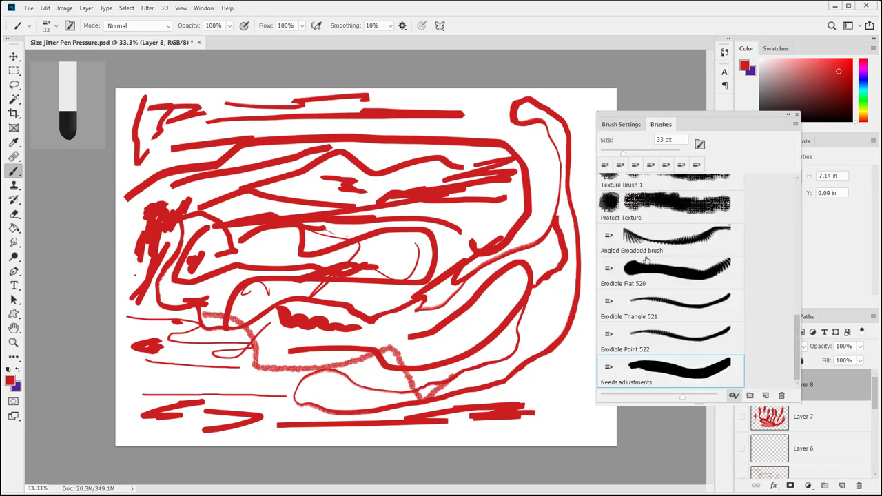
# Set the brush spacing to 20% and paint a test stroke in the lower right part of the canvas.
pyautogui.click(620, 126)
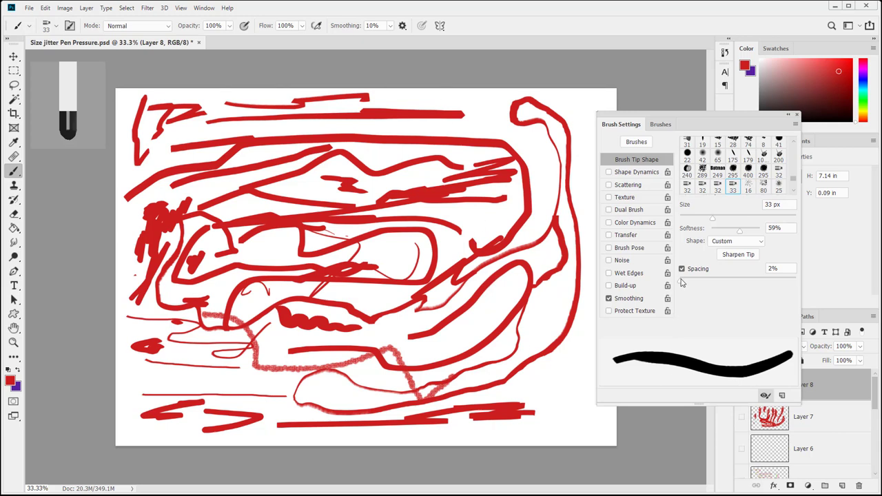
pyautogui.moveTo(680, 281); pyautogui.dragTo(692, 286)
pyautogui.moveTo(446, 306)
pyautogui.mouseDown()
pyautogui.moveTo(451, 344)
pyautogui.moveTo(437, 344)
pyautogui.mouseUp()
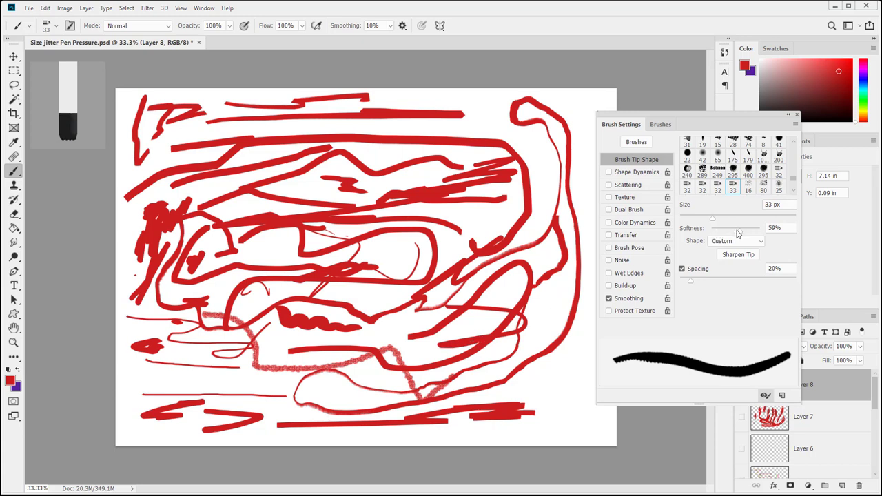
# Set the softness to 63% and paint test strokes over the canvas's right side and upper edge, sharpening the tip between them.
pyautogui.moveTo(739, 230)
pyautogui.mouseDown()
pyautogui.moveTo(758, 230)
pyautogui.moveTo(742, 230)
pyautogui.mouseUp()
pyautogui.moveTo(554, 174)
pyautogui.mouseDown()
pyautogui.moveTo(423, 209)
pyautogui.moveTo(385, 165)
pyautogui.moveTo(522, 225)
pyautogui.moveTo(440, 270)
pyautogui.moveTo(547, 348)
pyautogui.mouseUp()
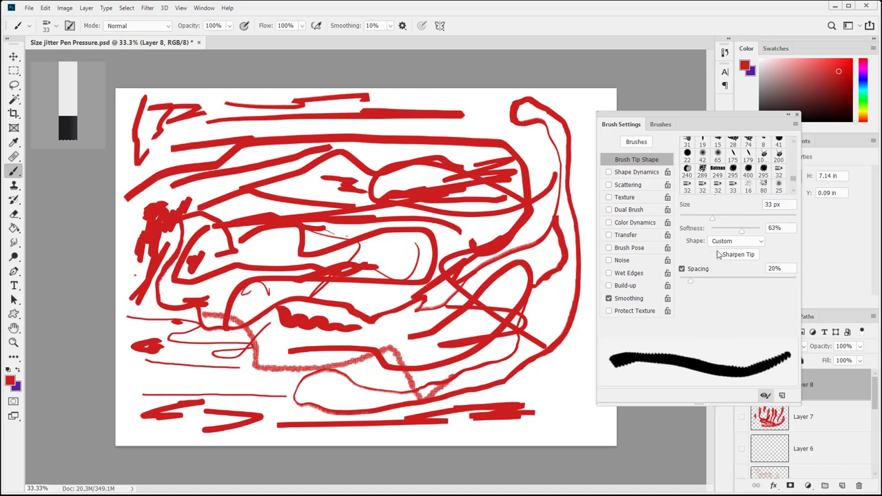
pyautogui.click(742, 257)
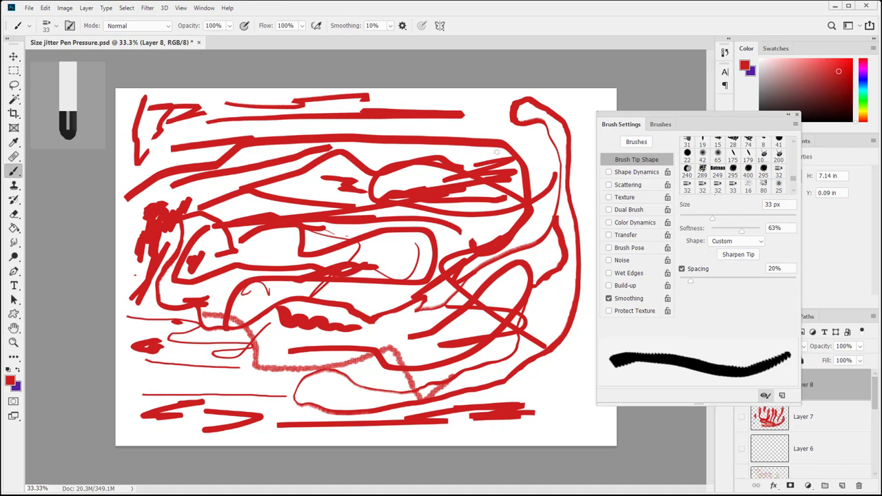
pyautogui.moveTo(502, 106)
pyautogui.mouseDown()
pyautogui.moveTo(482, 122)
pyautogui.moveTo(548, 158)
pyautogui.moveTo(406, 124)
pyautogui.moveTo(372, 131)
pyautogui.mouseUp()
# Lower the softness to 25% and paint long horizontal strokes near the canvas's lower-left edge.
pyautogui.click(724, 232)
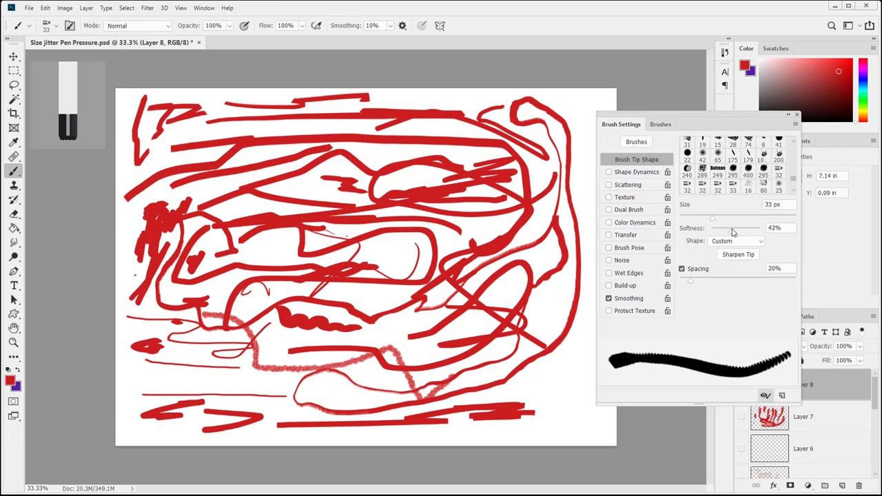
pyautogui.moveTo(725, 232); pyautogui.dragTo(722, 232)
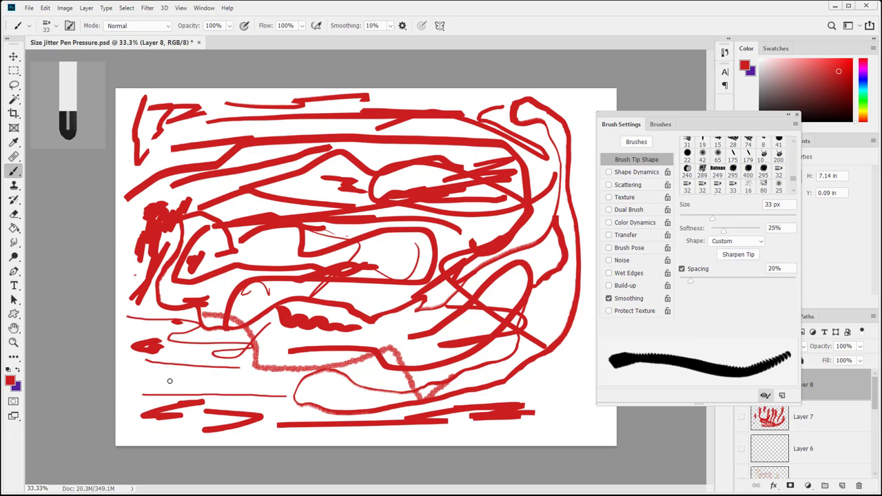
pyautogui.moveTo(170, 380)
pyautogui.mouseDown()
pyautogui.moveTo(281, 385)
pyautogui.moveTo(124, 386)
pyautogui.moveTo(162, 376)
pyautogui.mouseUp()
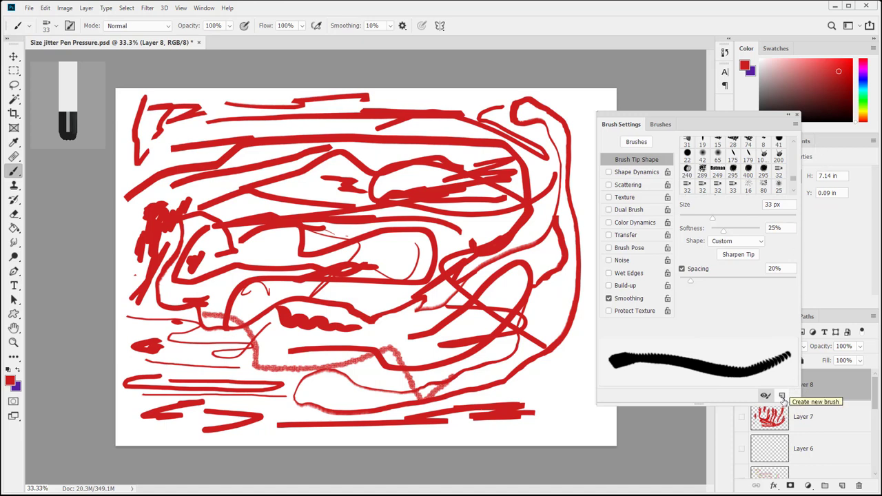
# Sharpen the worn tip and set the brush spacing to 22%.
pyautogui.click(781, 395)
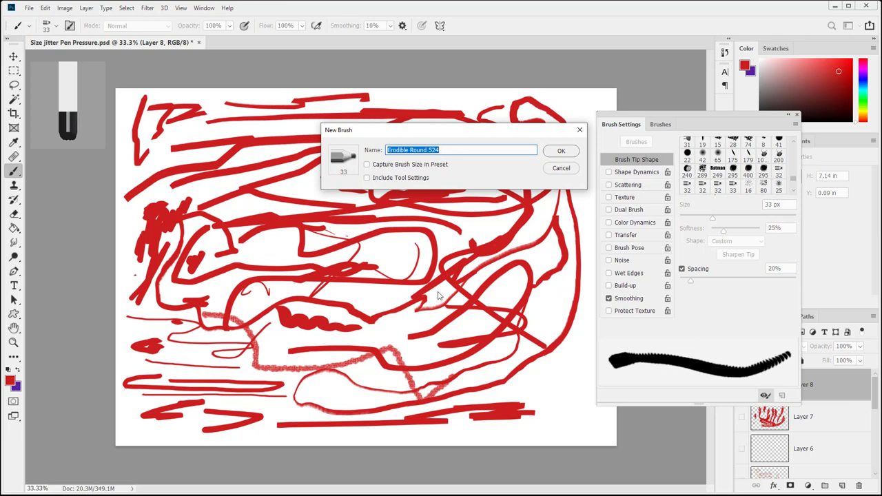
pyautogui.click(572, 170)
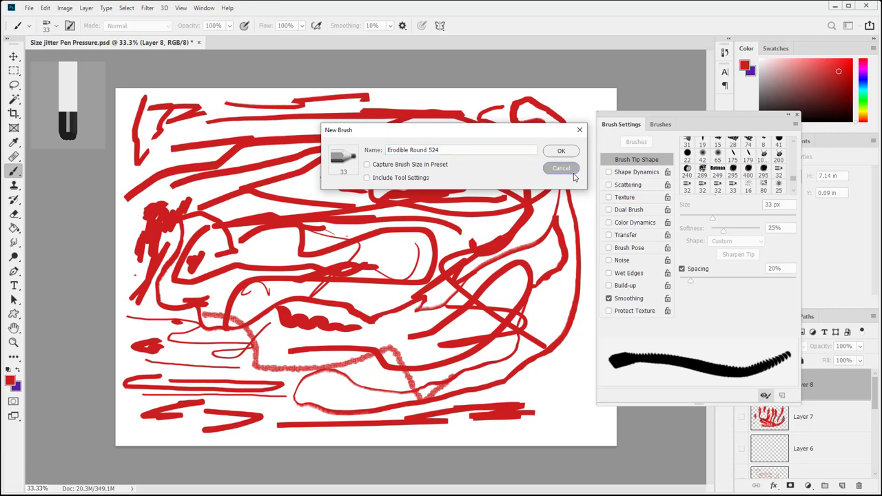
pyautogui.click(747, 258)
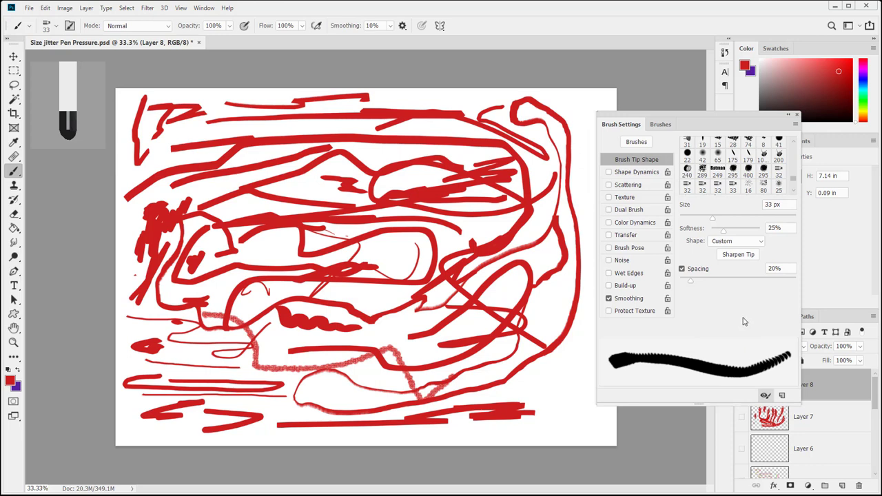
pyautogui.moveTo(689, 281); pyautogui.dragTo(691, 281)
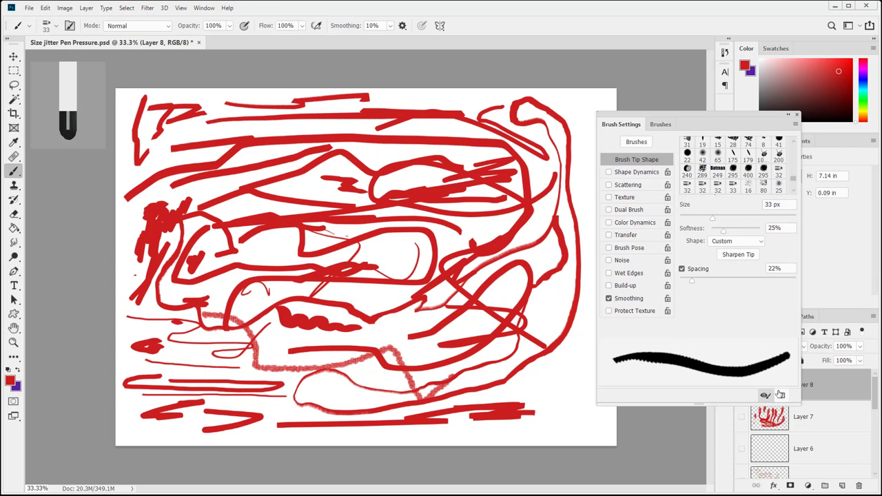
pyautogui.moveTo(692, 287); pyautogui.dragTo(693, 285)
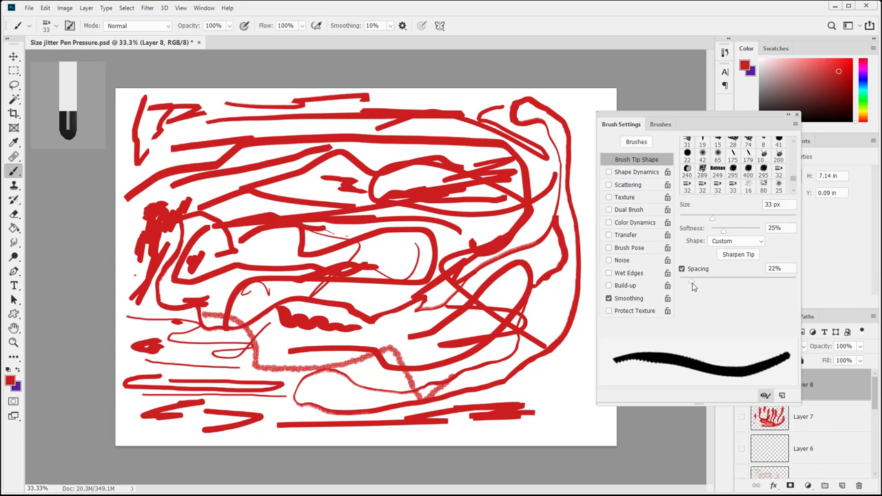
# Save the adjusted brush as a preset named "Nice Erod" and view it in the brush presets list.
pyautogui.click(782, 395)
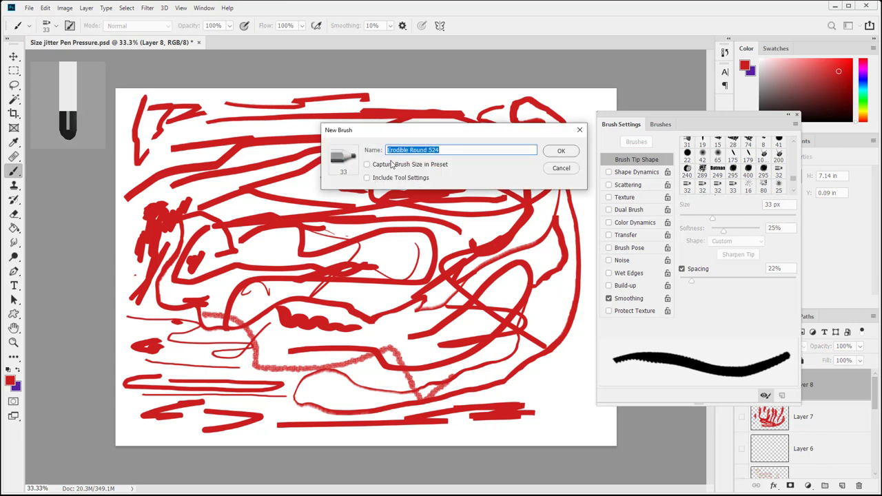
pyautogui.write('Nice Erod')
pyautogui.press('Return')
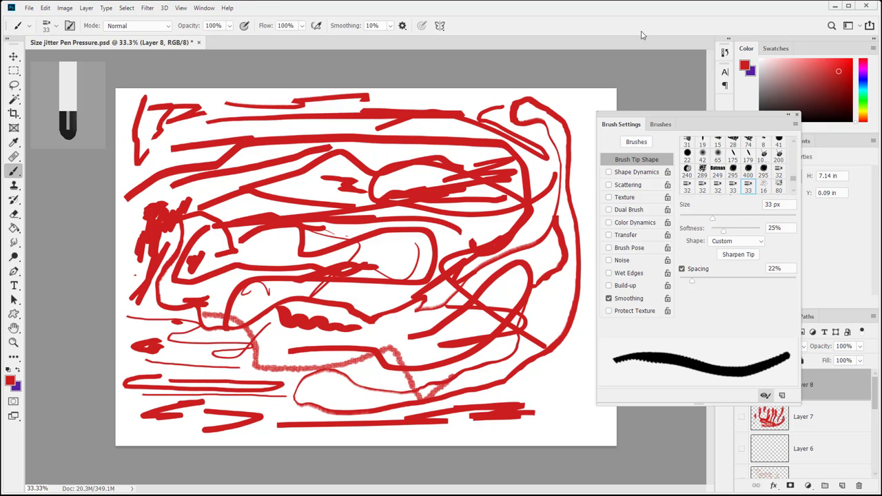
pyautogui.click(660, 124)
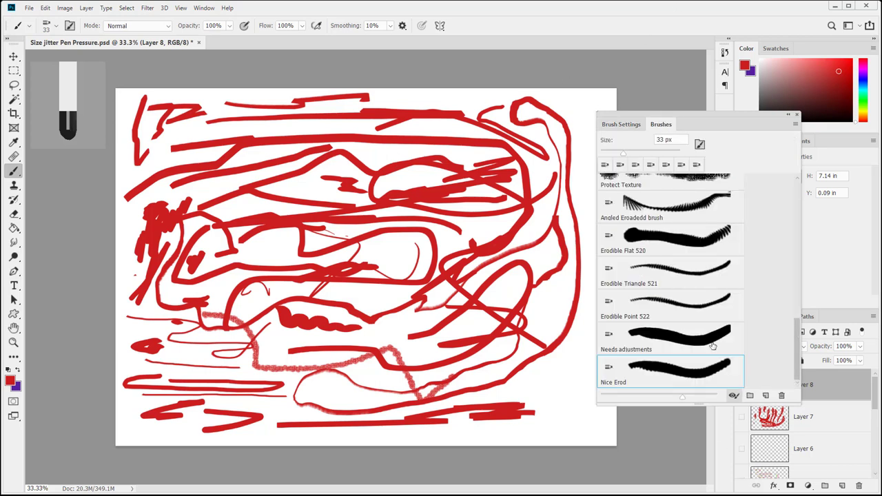
# Delete the "Needs adjustments" brush preset.
pyautogui.click(658, 345)
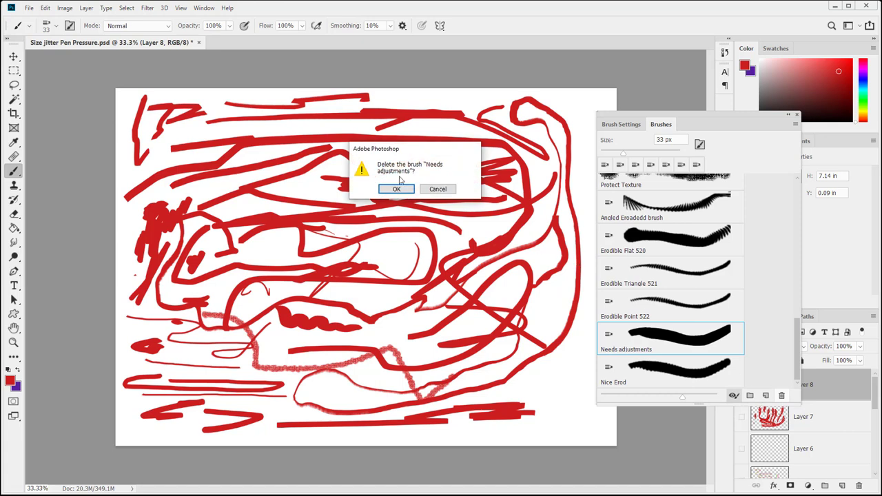
pyautogui.click(394, 190)
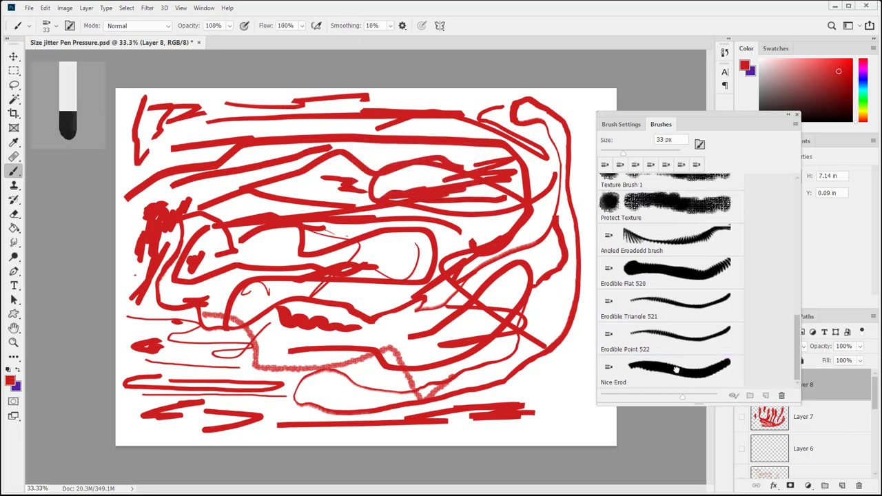
# Paint long diagonal and zigzag test strokes across the canvas with the "Nice Erod" preset and sharpen its worn tip.
pyautogui.click(673, 369)
pyautogui.moveTo(230, 104)
pyautogui.mouseDown()
pyautogui.moveTo(314, 244)
pyautogui.moveTo(142, 345)
pyautogui.moveTo(572, 416)
pyautogui.moveTo(510, 287)
pyautogui.moveTo(520, 322)
pyautogui.mouseUp()
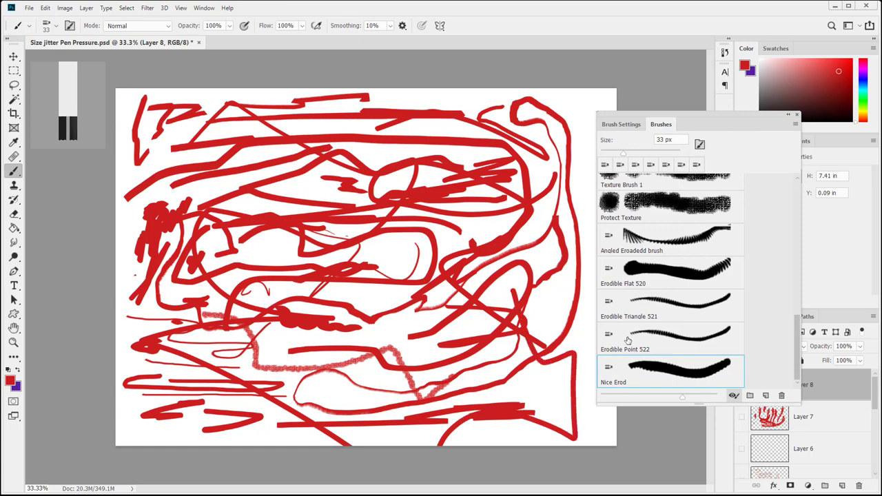
pyautogui.click(621, 124)
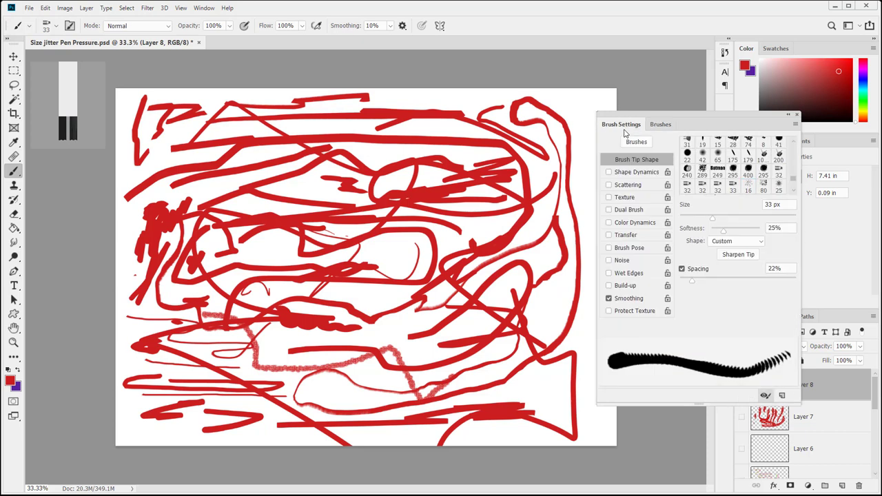
pyautogui.click(751, 255)
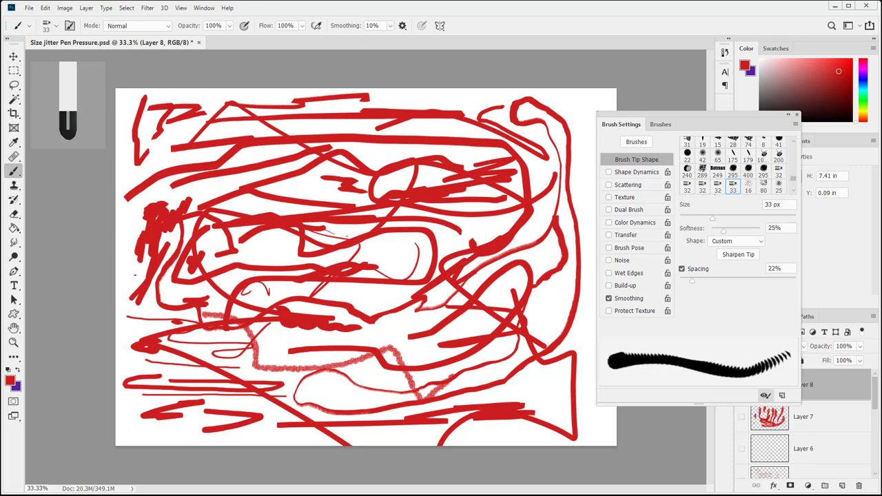
pyautogui.click(736, 254)
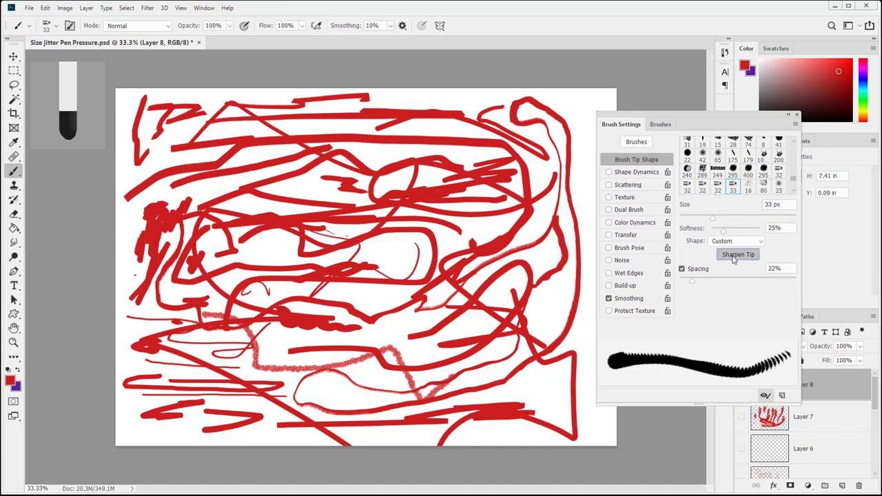
# Cycle the live brush tip preview through its display views to examine the sharpened tip.
pyautogui.click(78, 121)
pyautogui.click(75, 120)
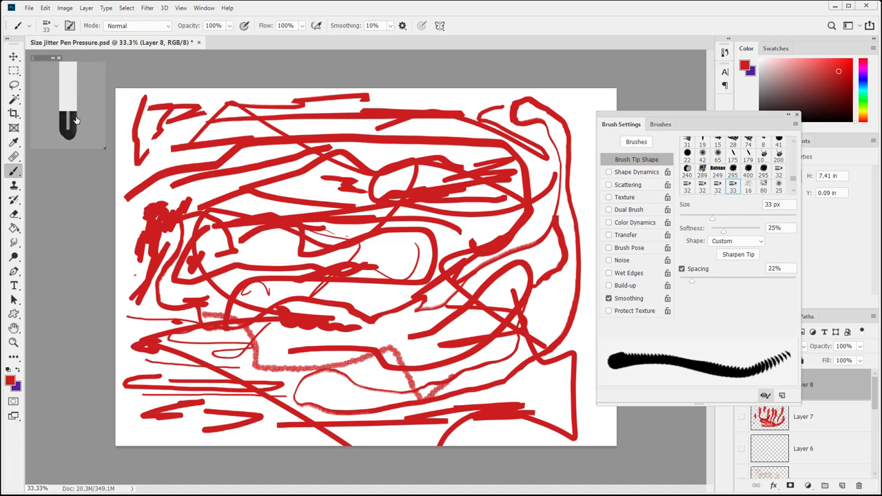
pyautogui.click(75, 118)
pyautogui.click(75, 118)
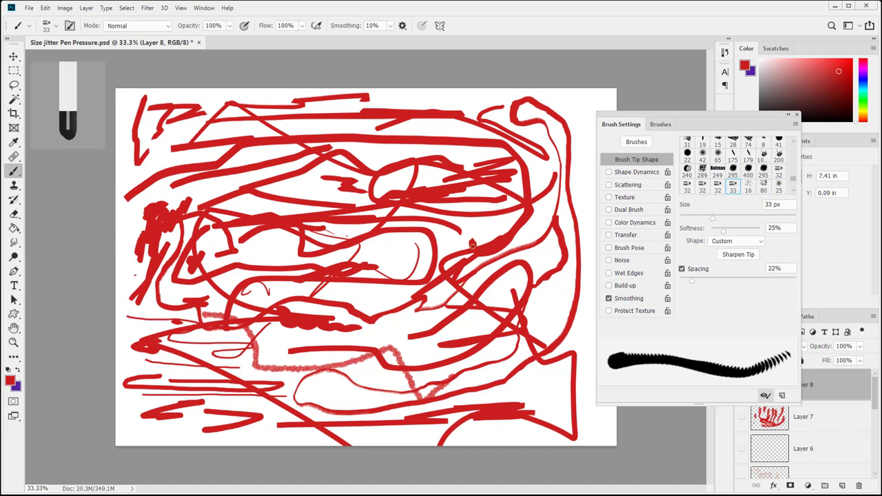